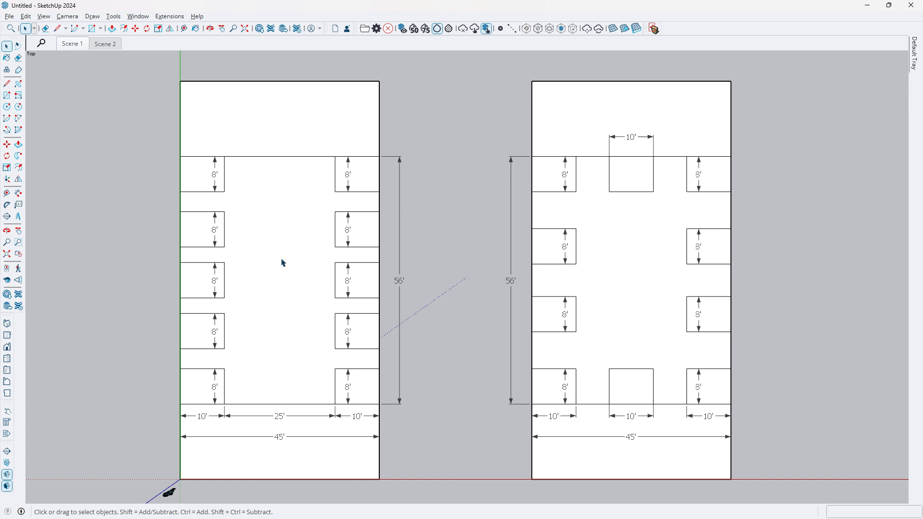
Examine both floor layouts in Scene 1, highlighting each whole layout and one 8' corner rectangle
click(286, 216)
drag(151, 140, 424, 429)
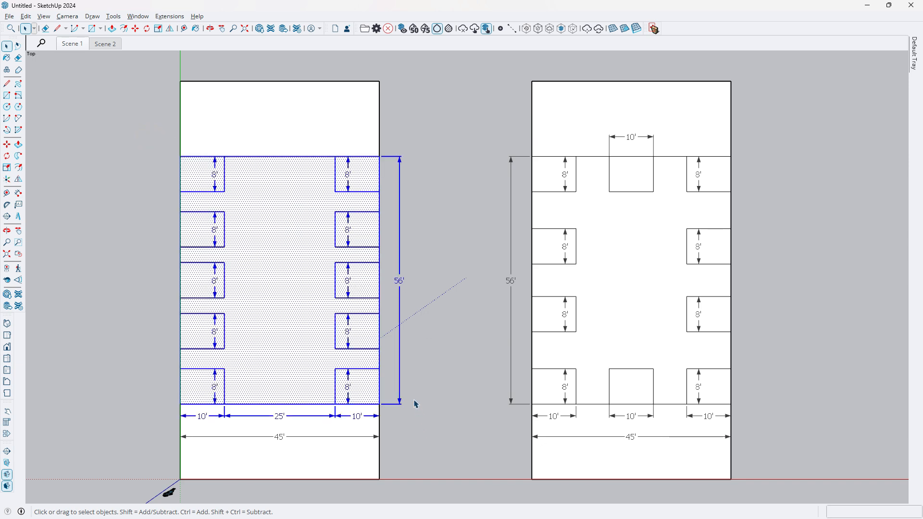
click(416, 350)
drag(490, 126, 776, 434)
click(787, 410)
scroll(213, 284, up, 2)
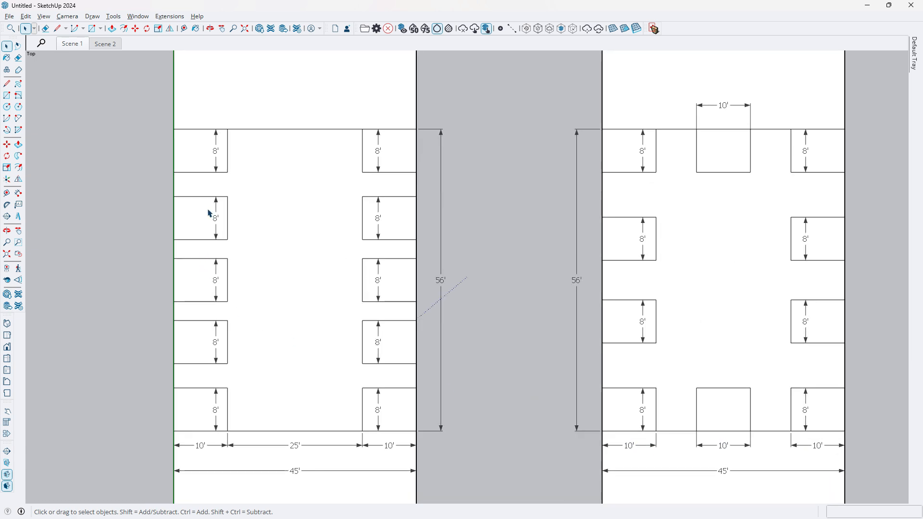
scroll(219, 163, down, 2)
click(210, 153)
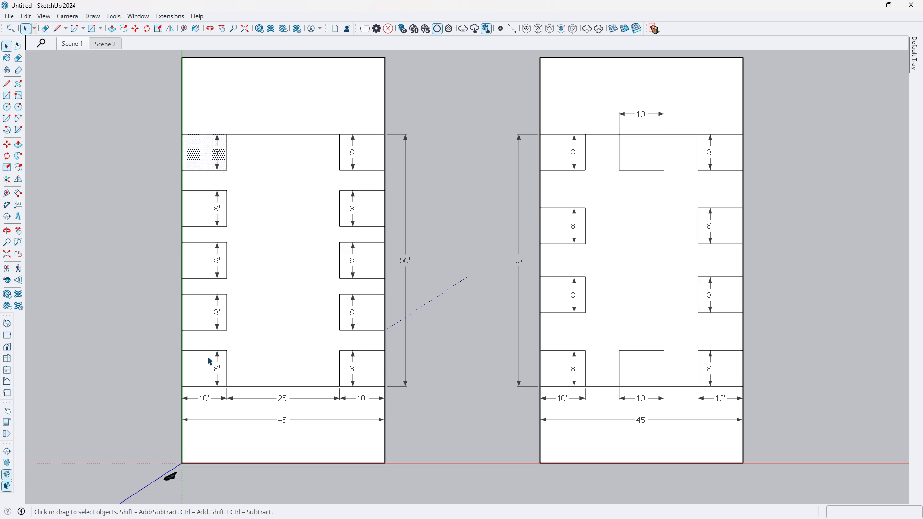
click(433, 303)
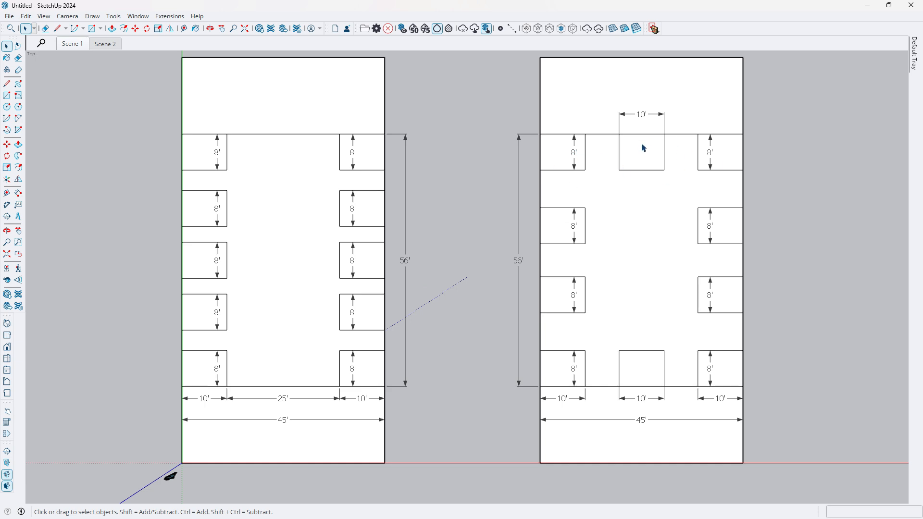
click(795, 342)
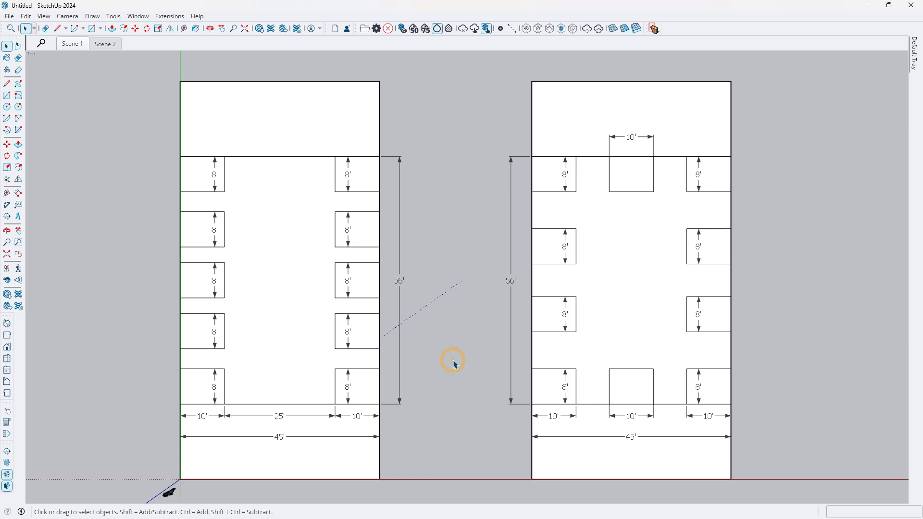
Switch to Scene 2 and examine its two layouts, highlighting the 8' layout and one corner rectangle of the 10' layout
click(102, 44)
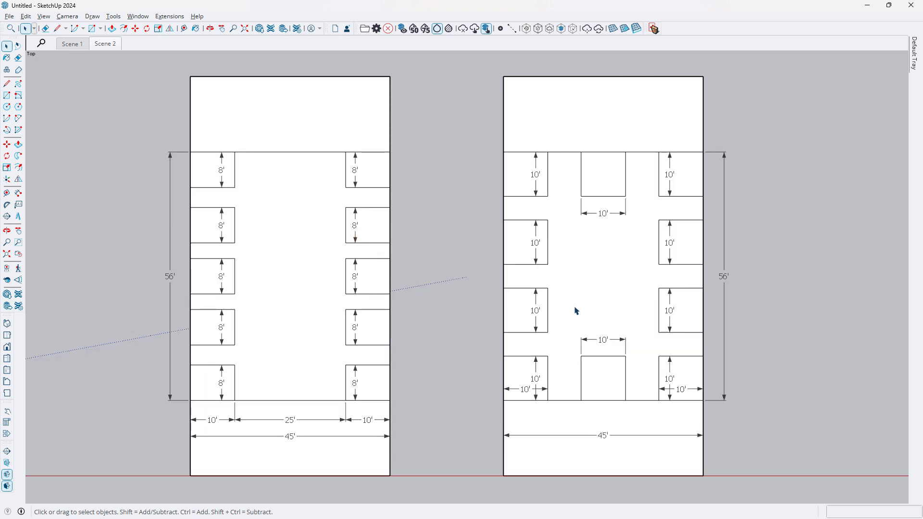
click(216, 176)
drag(144, 132, 418, 434)
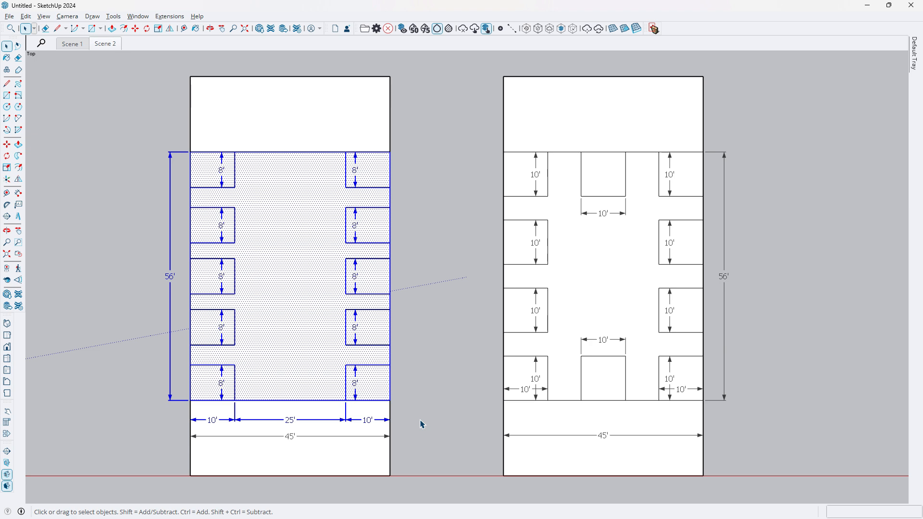
scroll(422, 424, up, 1)
click(449, 325)
click(538, 160)
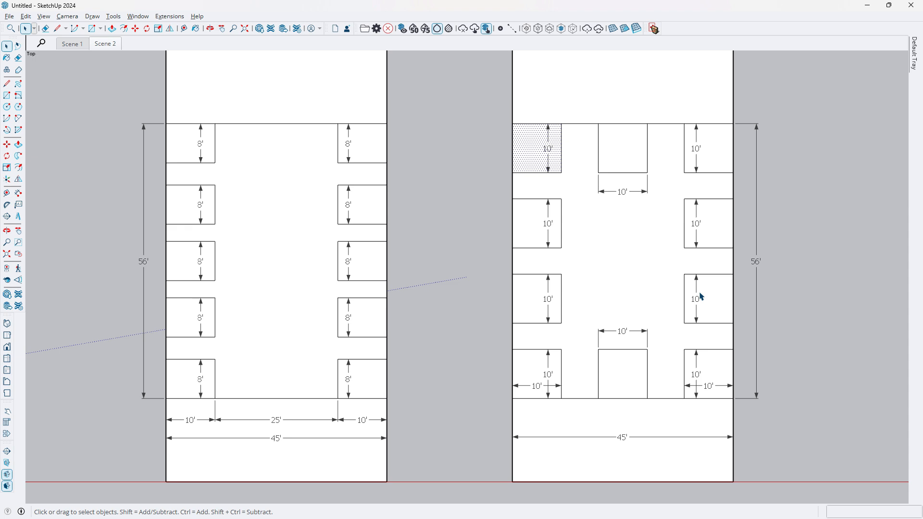
click(813, 219)
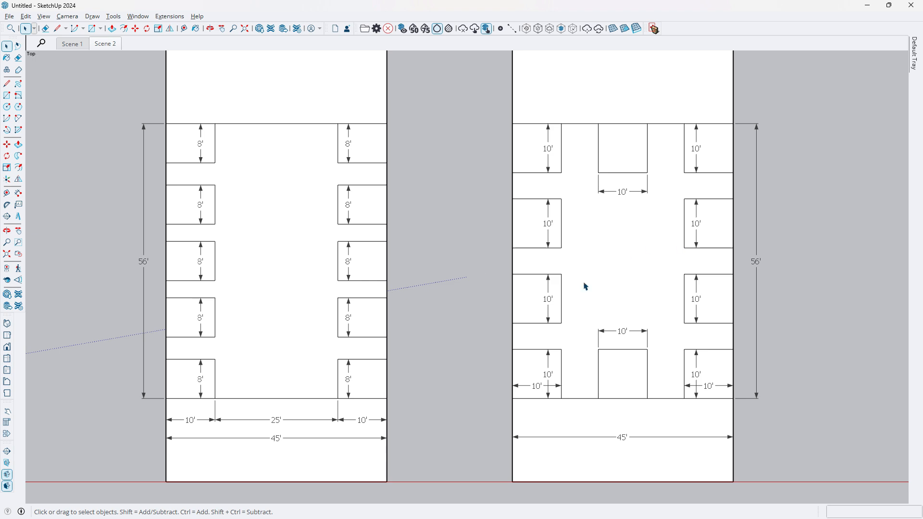
Restore the Scene 2 view and compare the open central floor areas of its two layouts by selecting each
click(105, 44)
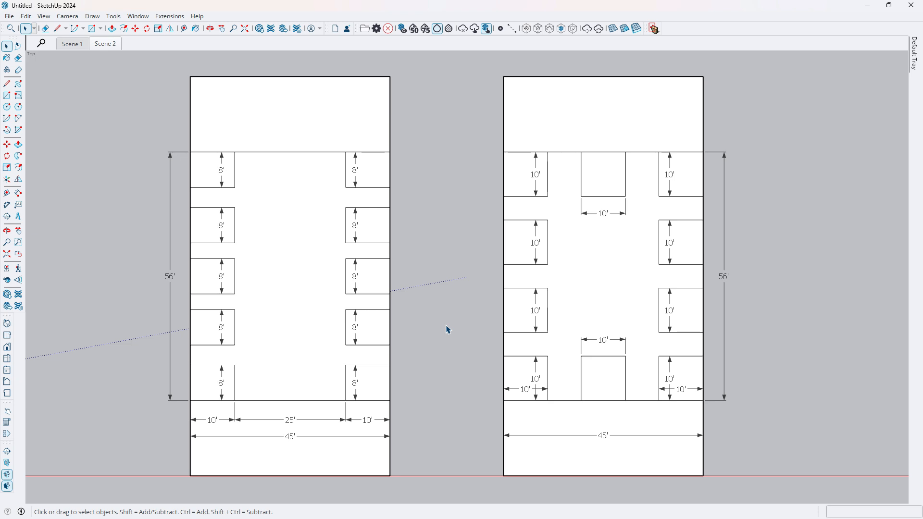
click(461, 284)
click(598, 264)
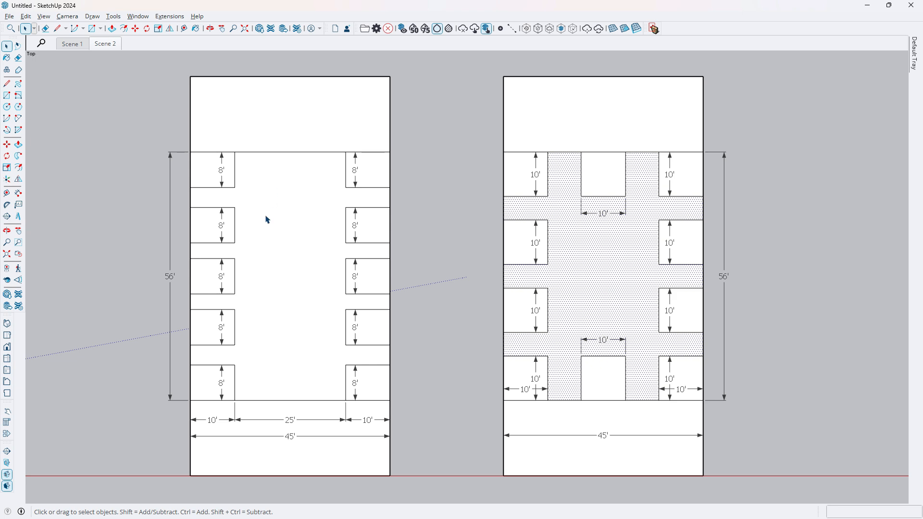
click(262, 283)
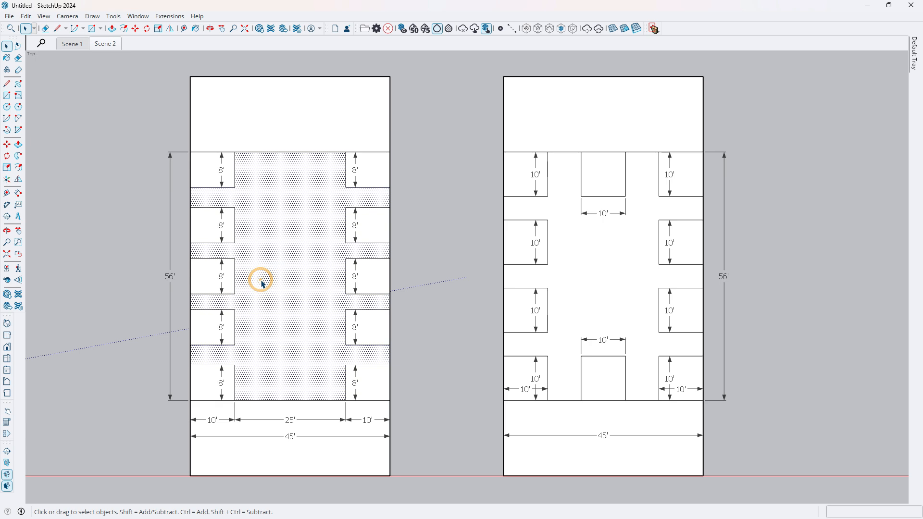
click(288, 292)
click(594, 286)
Examine all four layouts together and highlight the two that have five rectangles along each side
scroll(701, 292, down, 1)
scroll(701, 292, down, 3)
scroll(181, 274, down, 1)
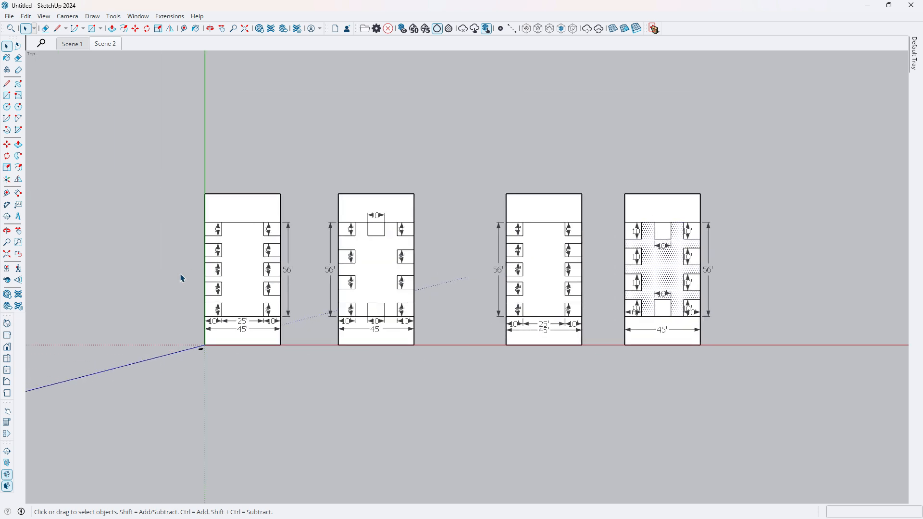
scroll(183, 277, up, 2)
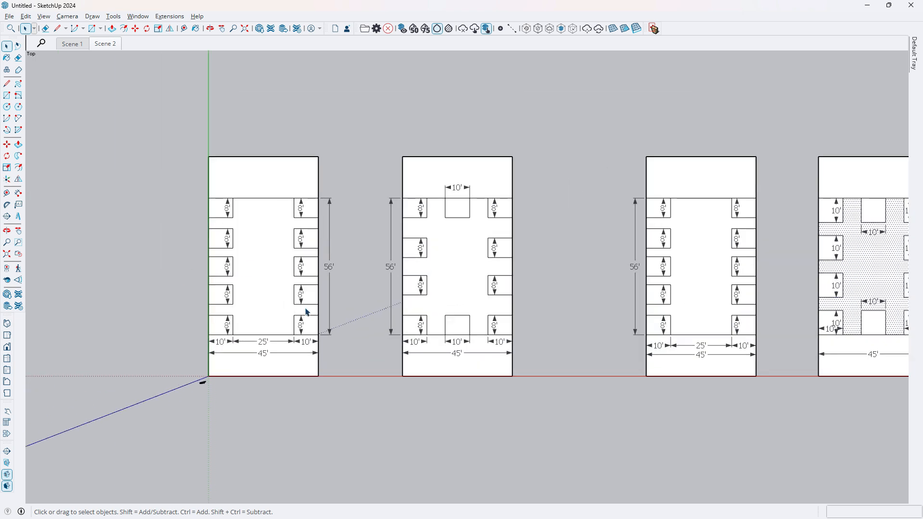
click(537, 305)
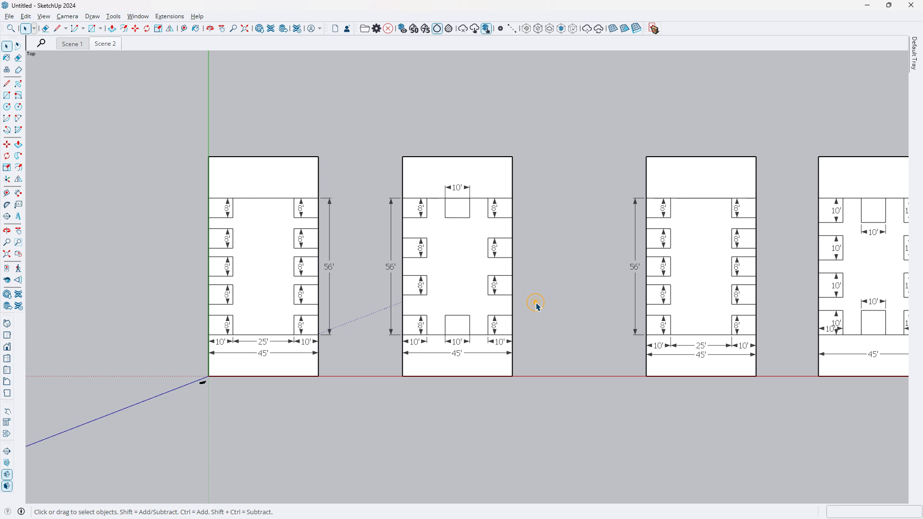
scroll(750, 276, up, 4)
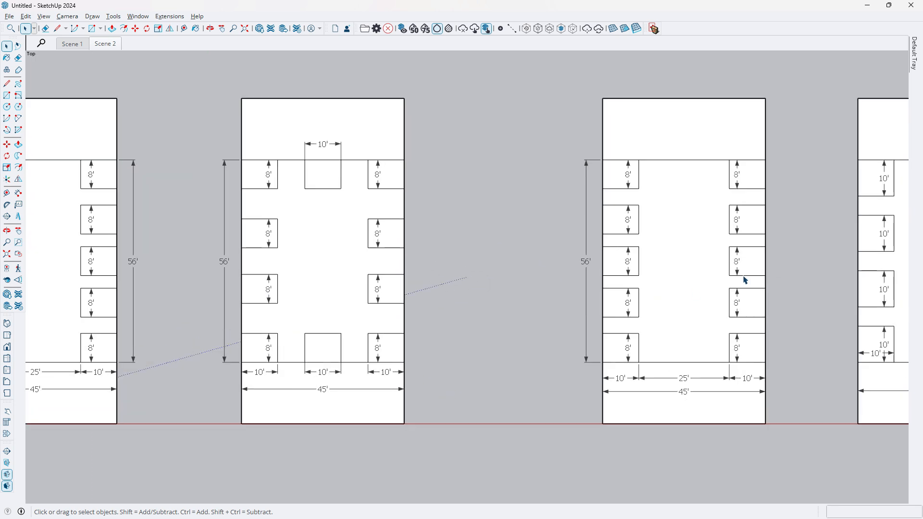
click(615, 204)
scroll(612, 229, down, 5)
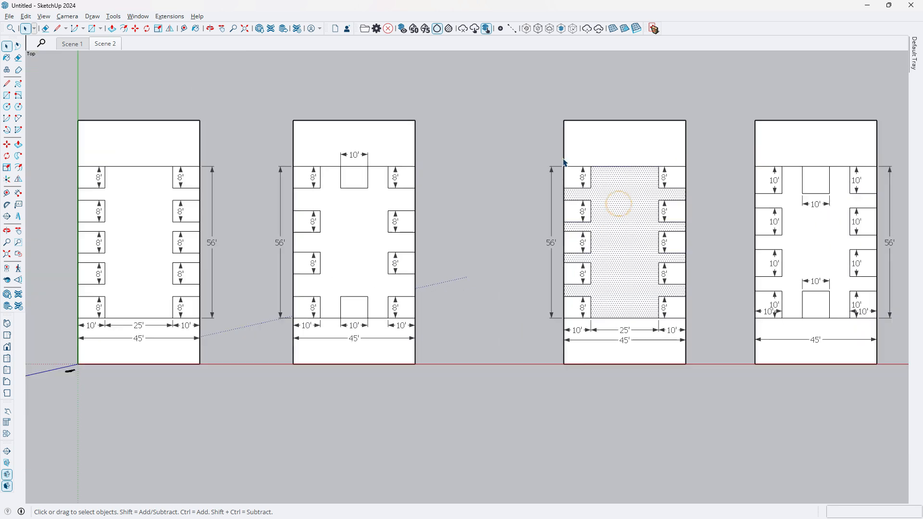
ctrl+drag(177, 116, 322, 365)
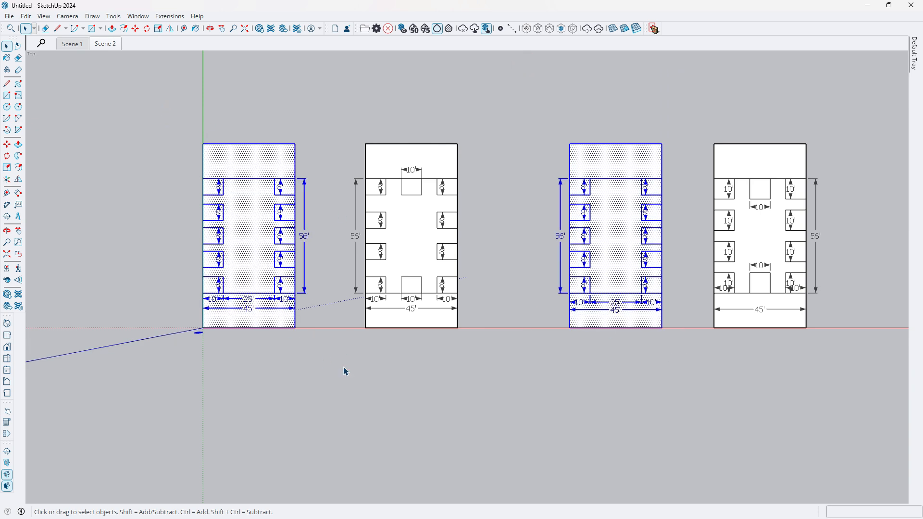
click(521, 395)
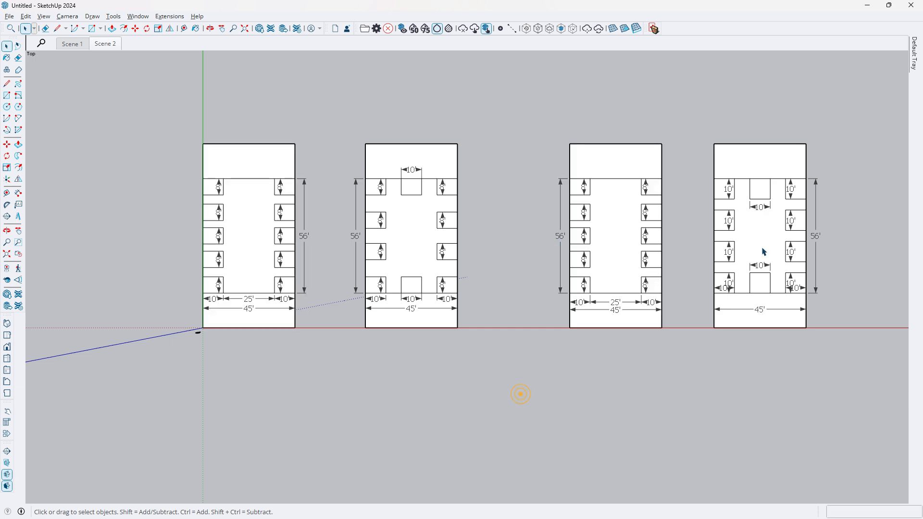
Compare the 8' and 10' rectangle arrangements in the two Scene 2 layouts
scroll(764, 253, up, 4)
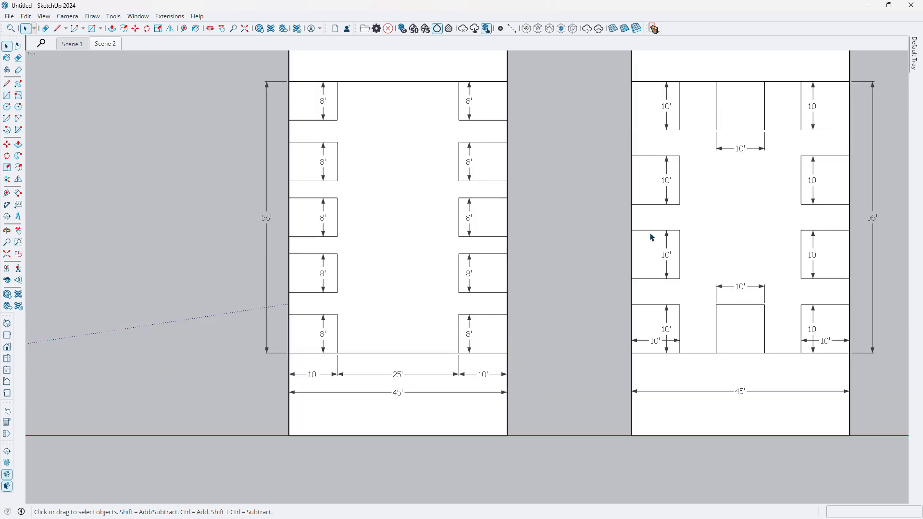
scroll(651, 234, down, 1)
scroll(726, 167, up, 1)
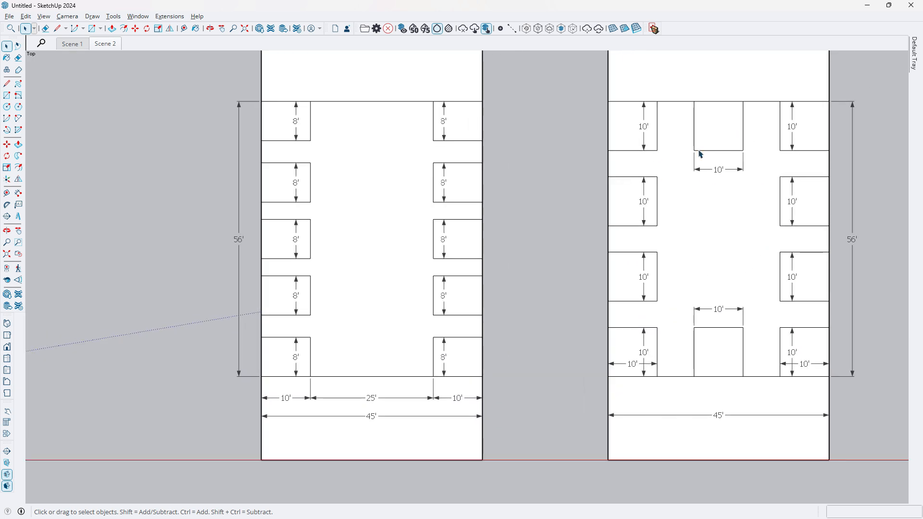
scroll(702, 149, down, 1)
drag(283, 76, 571, 383)
click(580, 371)
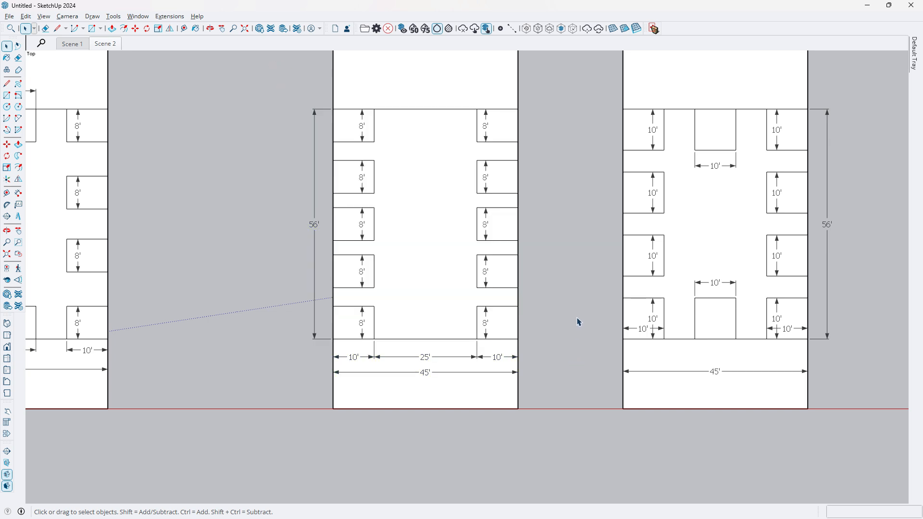
click(577, 317)
scroll(562, 303, down, 4)
click(777, 276)
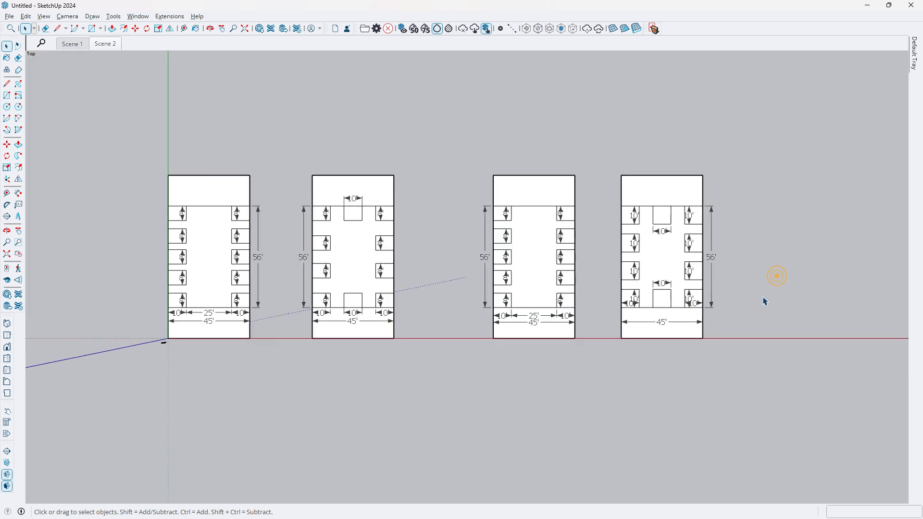
Examine the row of four floor layouts from an angled perspective
middle_drag(573, 330, 154, 304)
scroll(154, 304, up, 5)
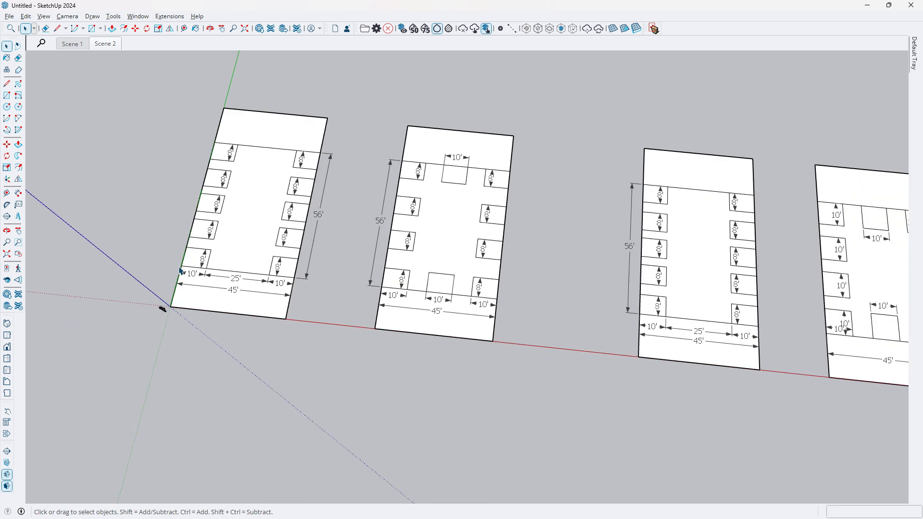
scroll(200, 238, down, 2)
scroll(103, 254, down, 3)
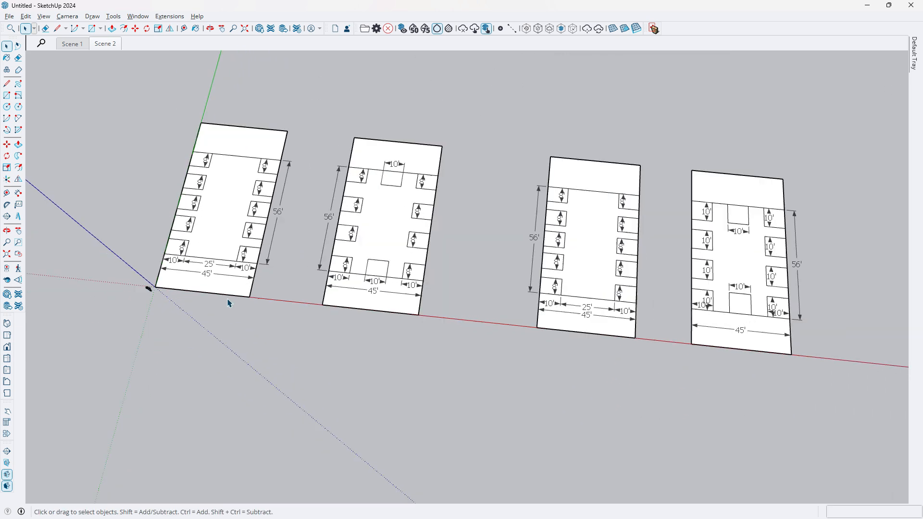
click(435, 402)
scroll(602, 301, up, 5)
scroll(524, 281, down, 2)
middle_drag(558, 358, 588, 399)
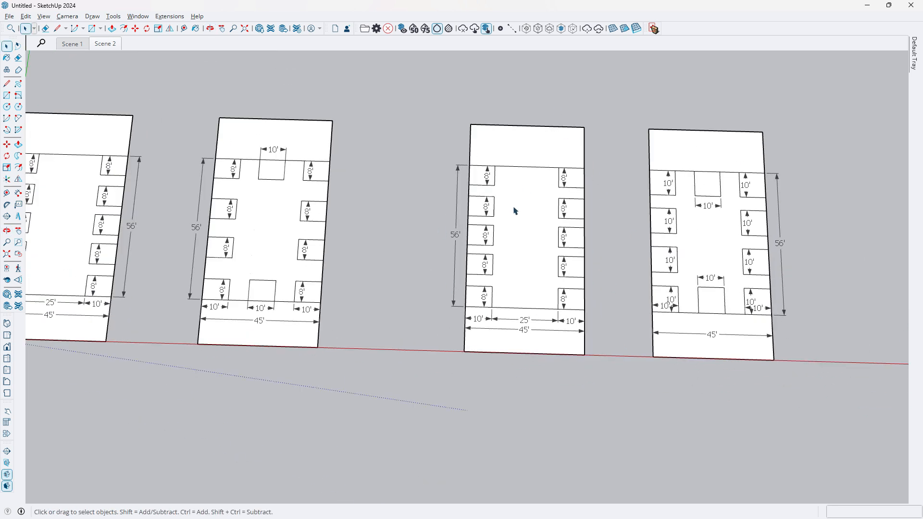
scroll(515, 210, up, 2)
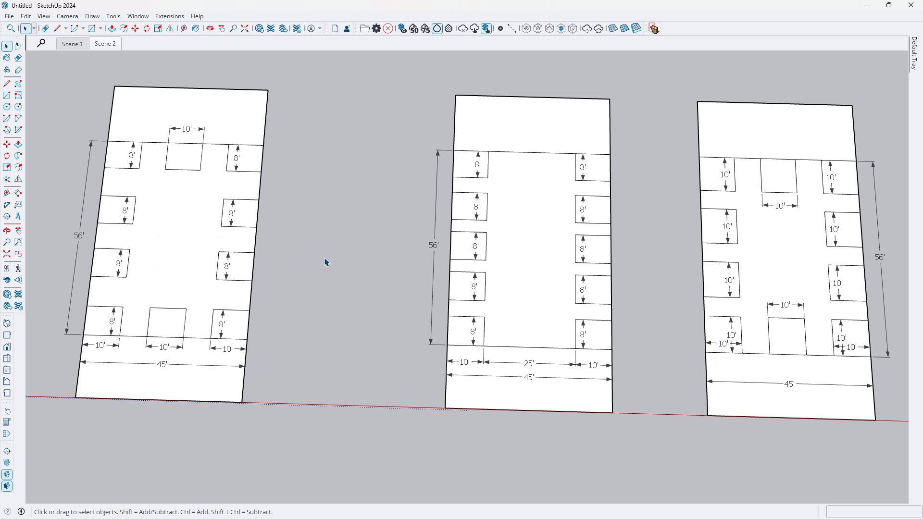
Inspect the front corner rectangles of the two Scene 2 layouts in perspective, selecting one in each
scroll(323, 260, down, 2)
scroll(490, 267, up, 3)
middle_drag(440, 287, 365, 273)
scroll(366, 274, up, 4)
click(369, 352)
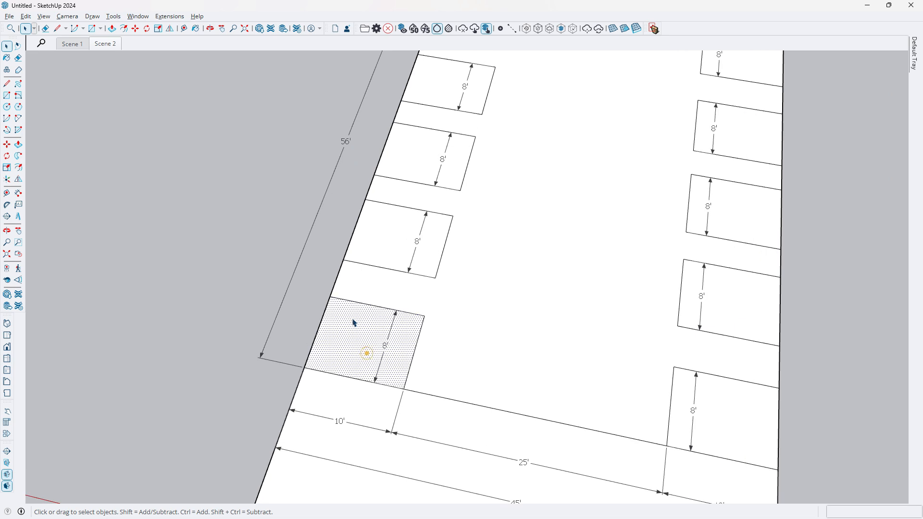
scroll(354, 319, down, 5)
click(241, 292)
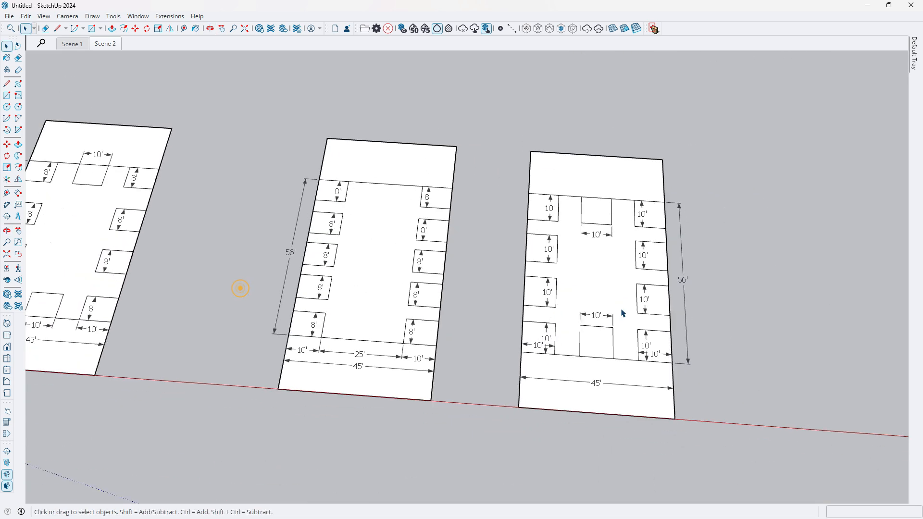
scroll(545, 134, up, 3)
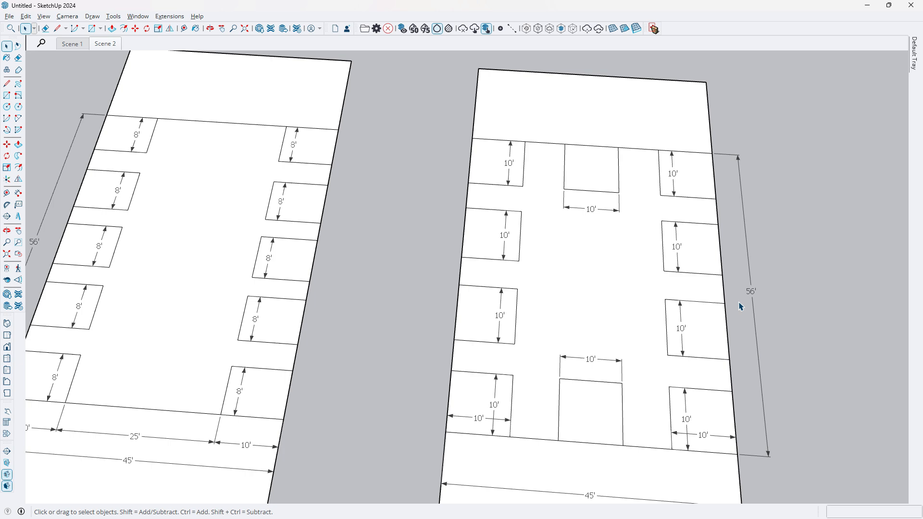
click(473, 315)
click(476, 383)
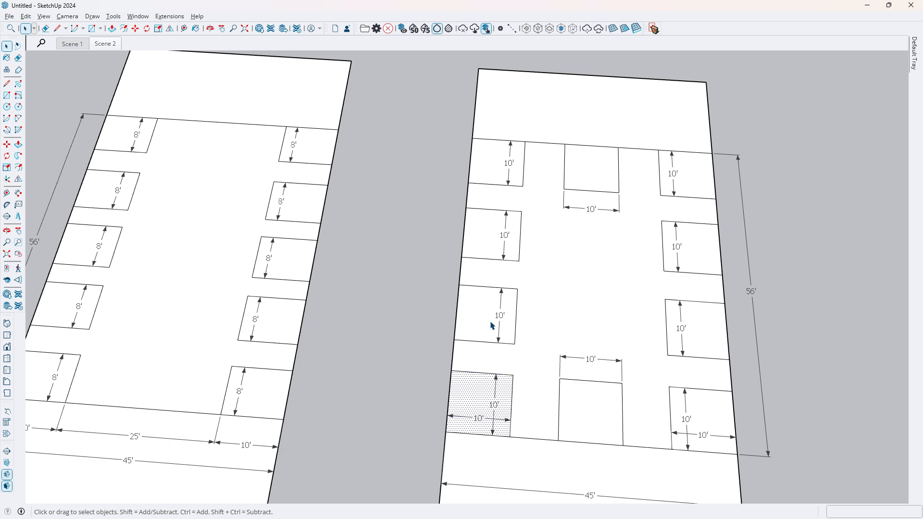
click(363, 323)
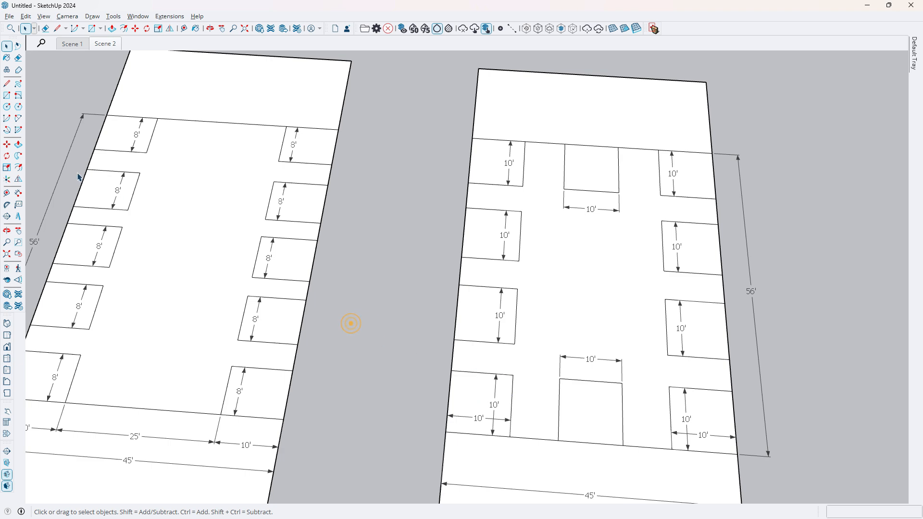
Draw a 10' by 10' rectangle on the ground between the two Scene 2 floor layouts
click(18, 144)
scroll(437, 313, down, 1)
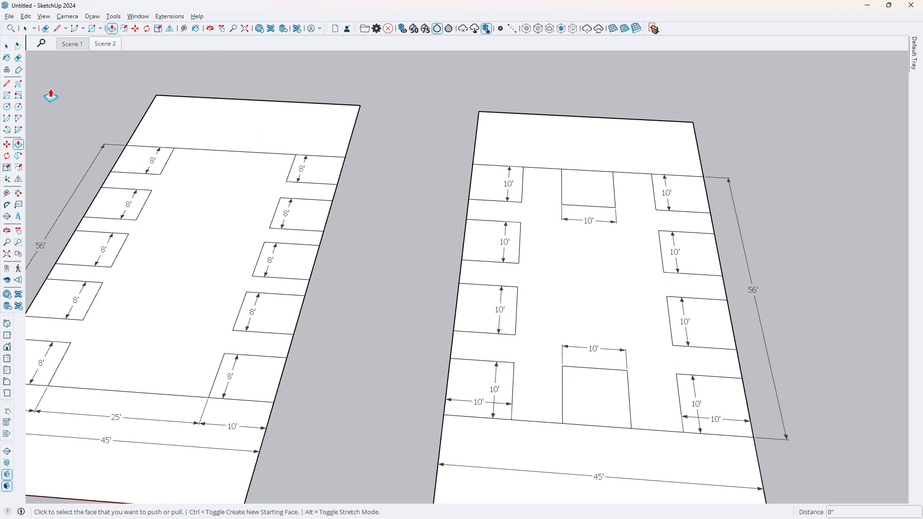
click(7, 94)
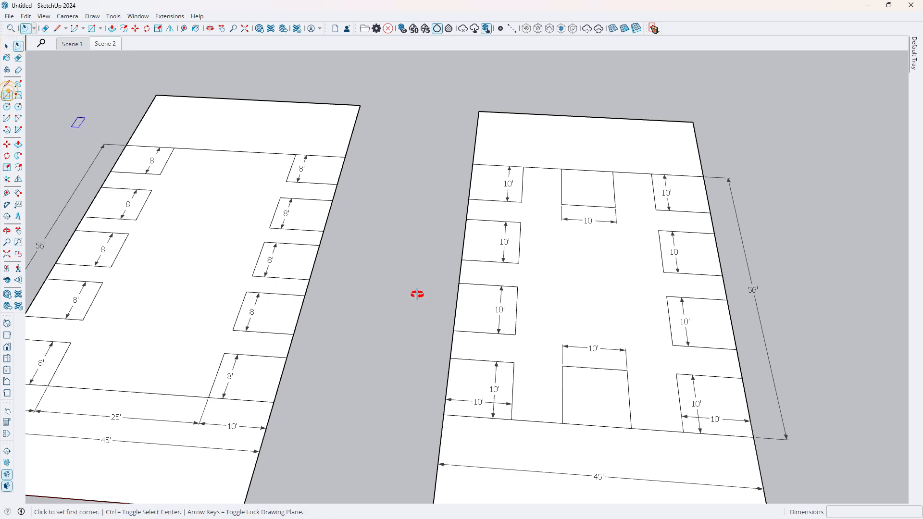
middle_drag(417, 294, 354, 291)
click(350, 296)
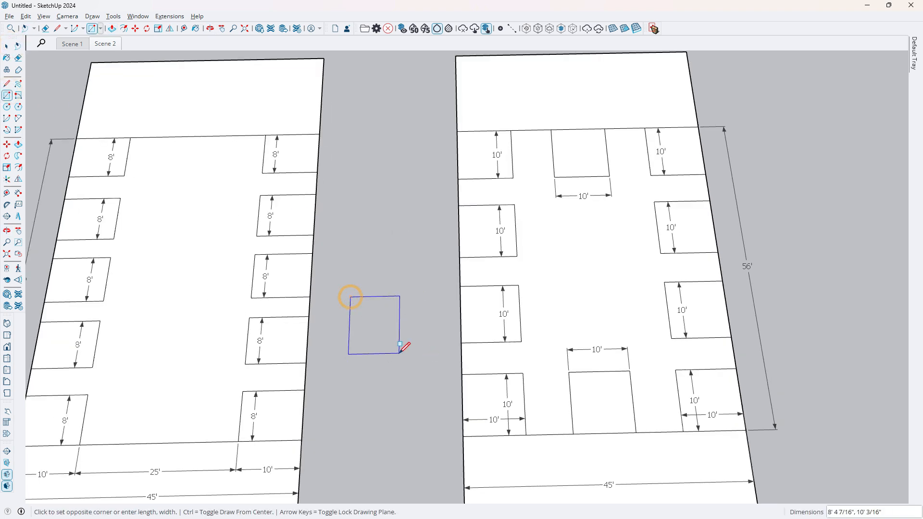
text(10',10)
key(Return)
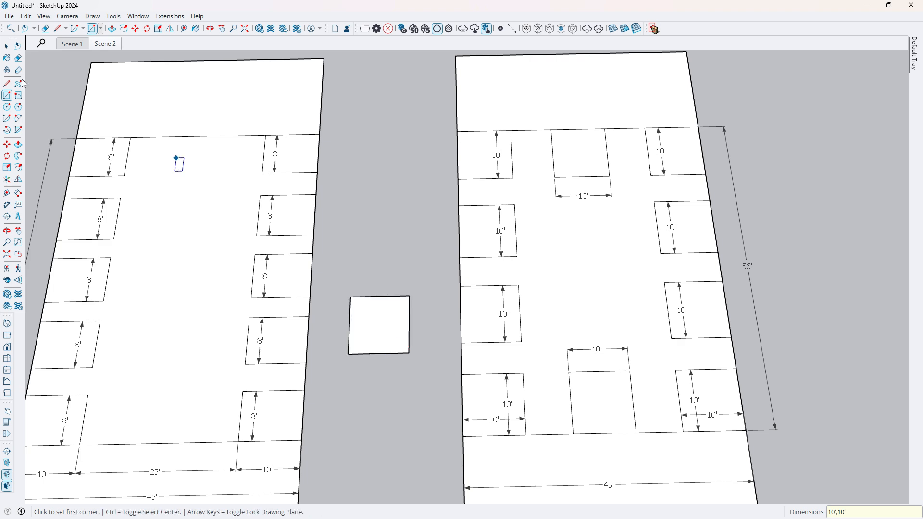
Extrude the new 10' by 10' square upward by 8' with Push/Pull
click(7, 46)
click(18, 144)
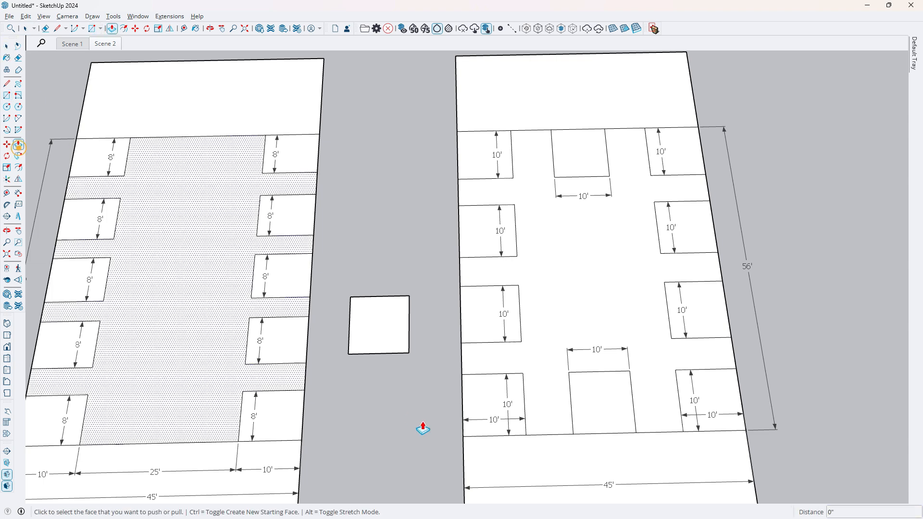
middle_drag(423, 371, 383, 313)
click(383, 313)
click(383, 281)
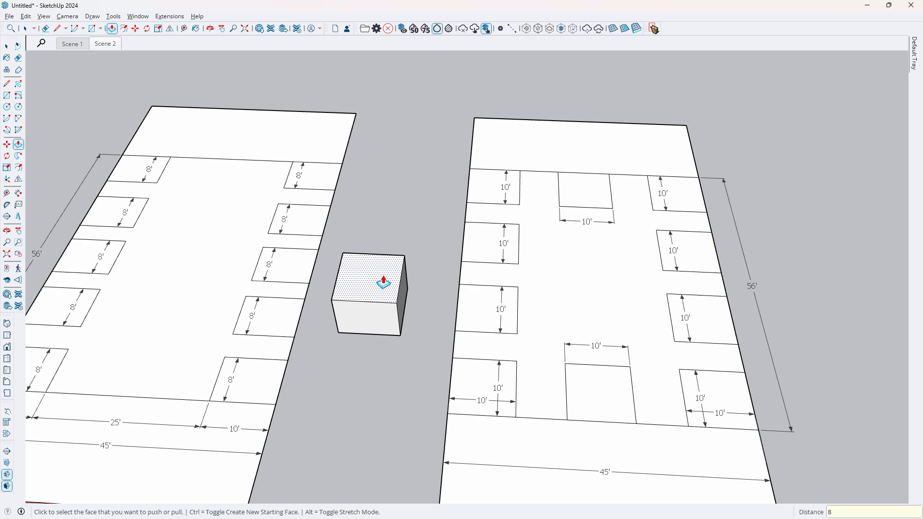
key(space)
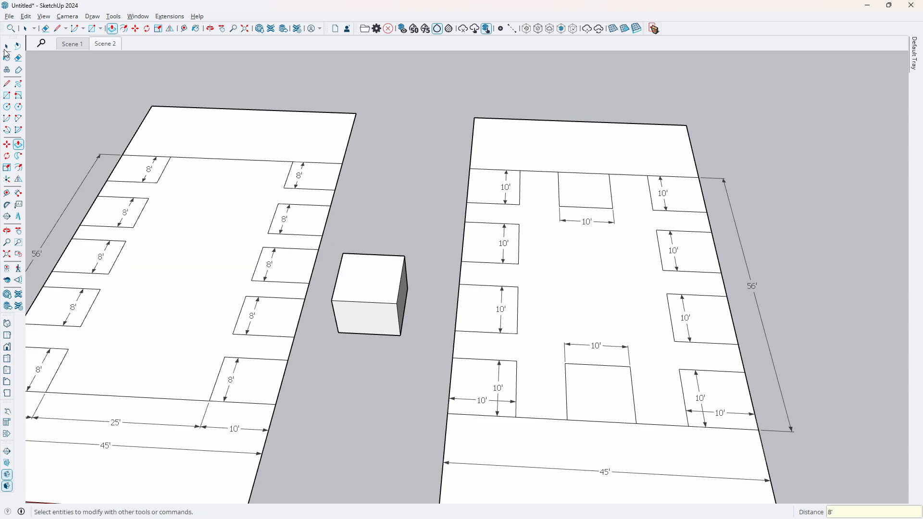
Group all the box's faces and edges, and check the group's volume
triple_click(362, 291)
right_click(362, 290)
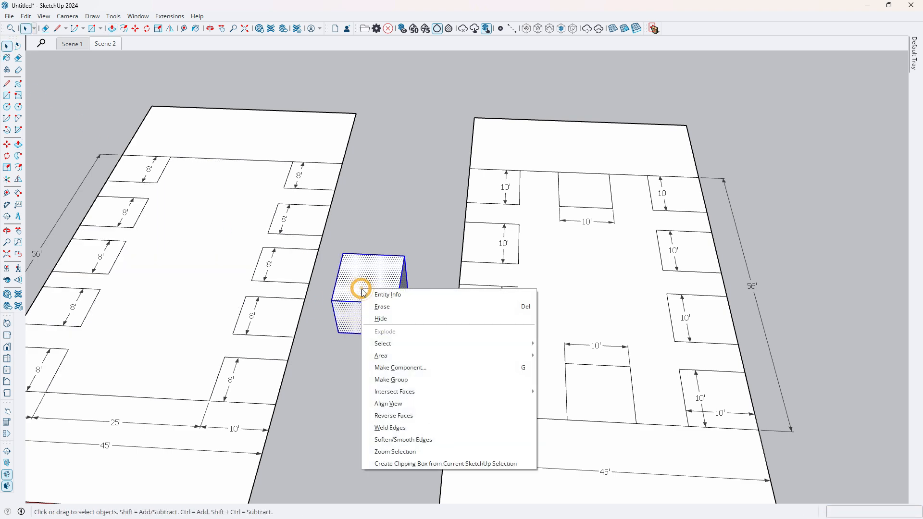
click(393, 379)
click(367, 284)
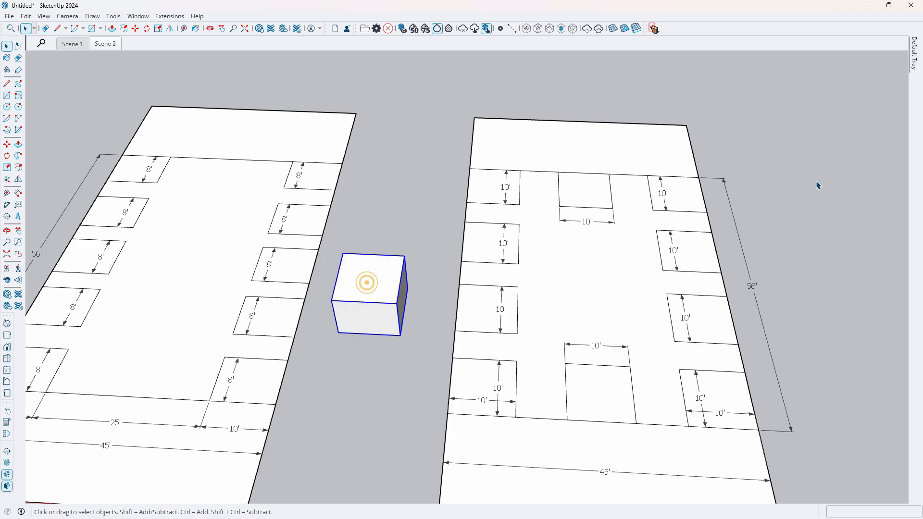
mouse_move(920, 57)
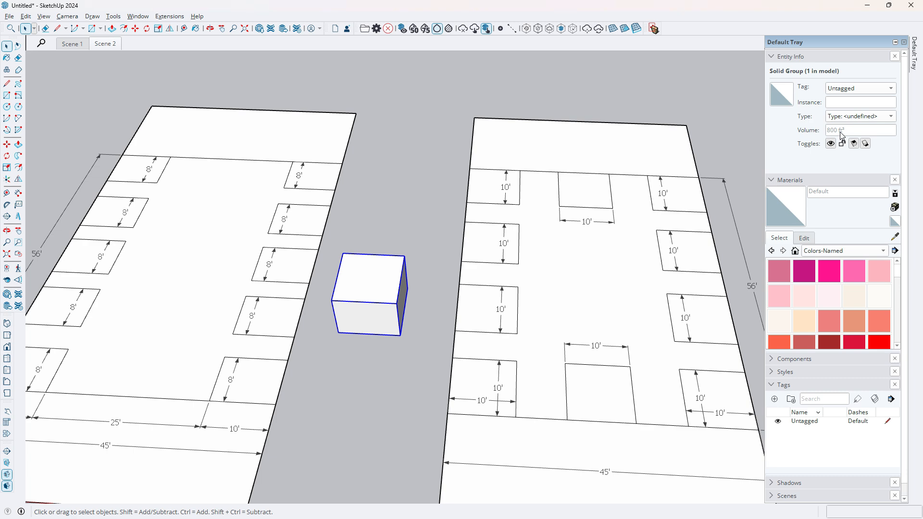
Move the grouped box by its front base corner onto the front-left 10' rectangle of the adjacent layout
click(377, 290)
click(7, 145)
scroll(329, 330, up, 2)
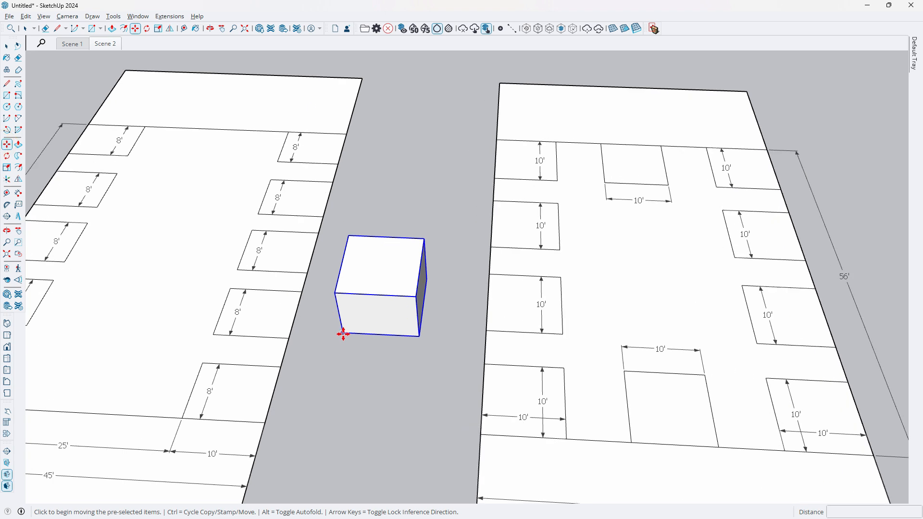
click(343, 334)
click(486, 432)
Copy the box from its inner base corner onto the next 10' rectangle along the layout's left edge
middle_drag(560, 412, 453, 436)
key(ctrl)
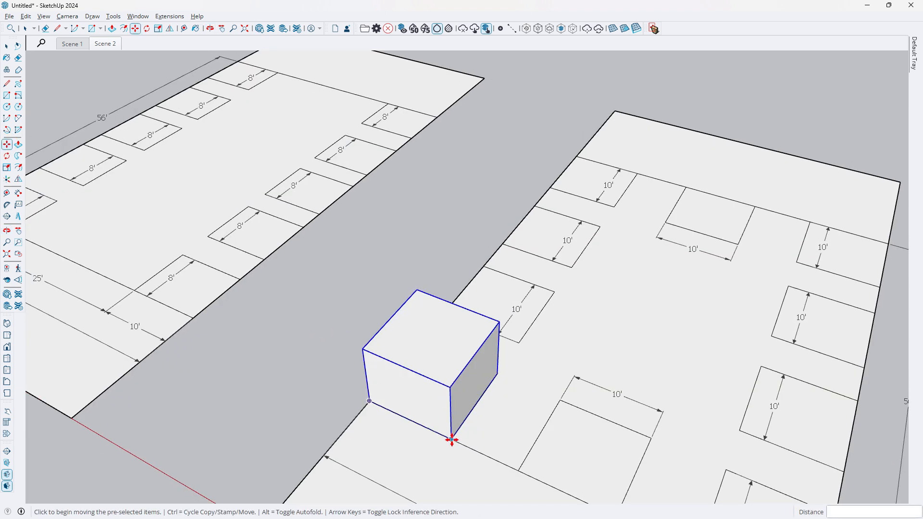
click(453, 437)
click(519, 342)
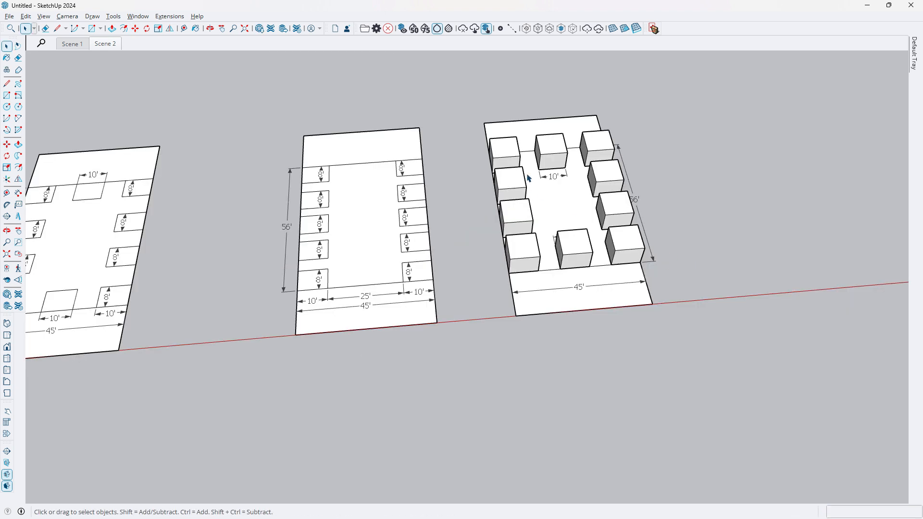
Examine the boxes placed around the 10' layout from several angles, selecting the front middle one
scroll(527, 178, up, 4)
middle_drag(599, 209, 598, 199)
scroll(527, 172, down, 1)
middle_drag(524, 221, 591, 284)
click(591, 284)
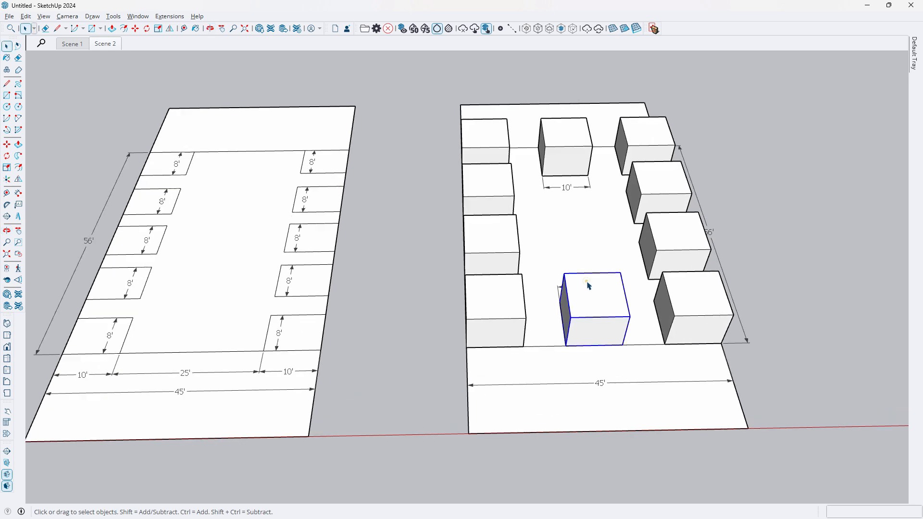
scroll(591, 288, up, 2)
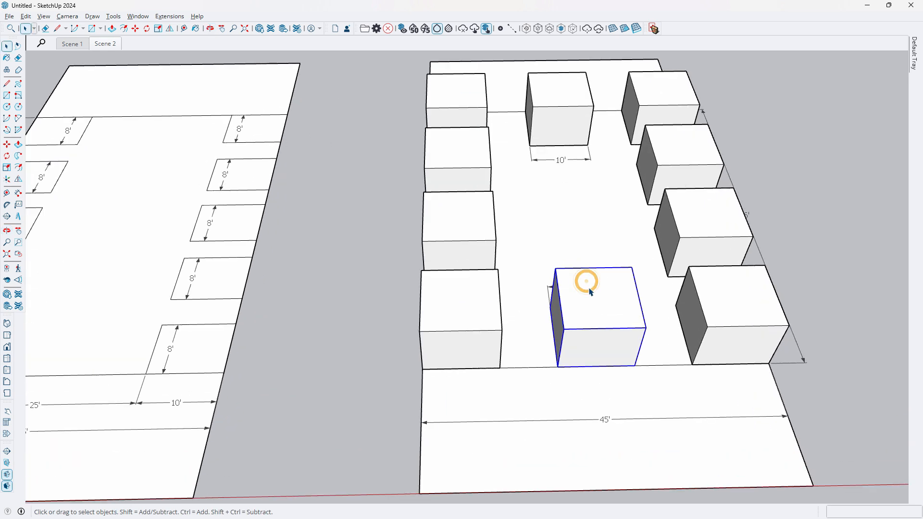
middle_drag(591, 291, 622, 295)
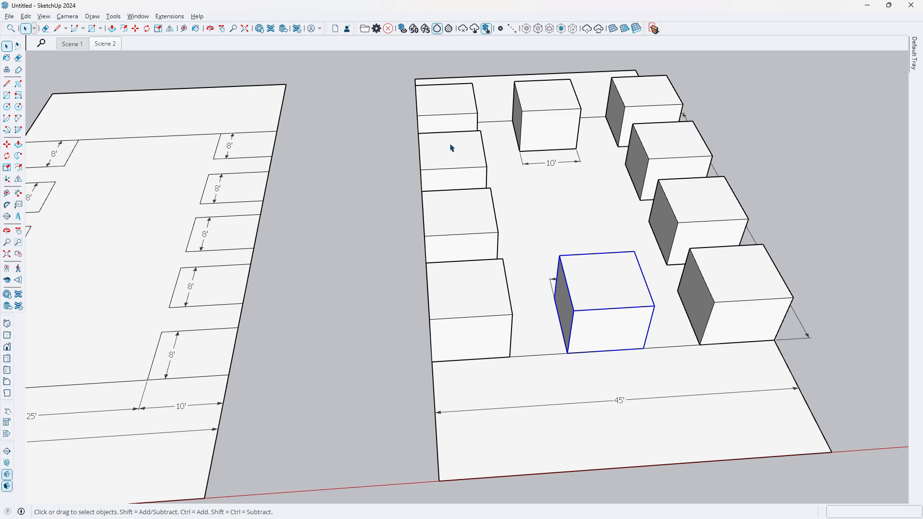
middle_drag(653, 194, 803, 262)
click(803, 262)
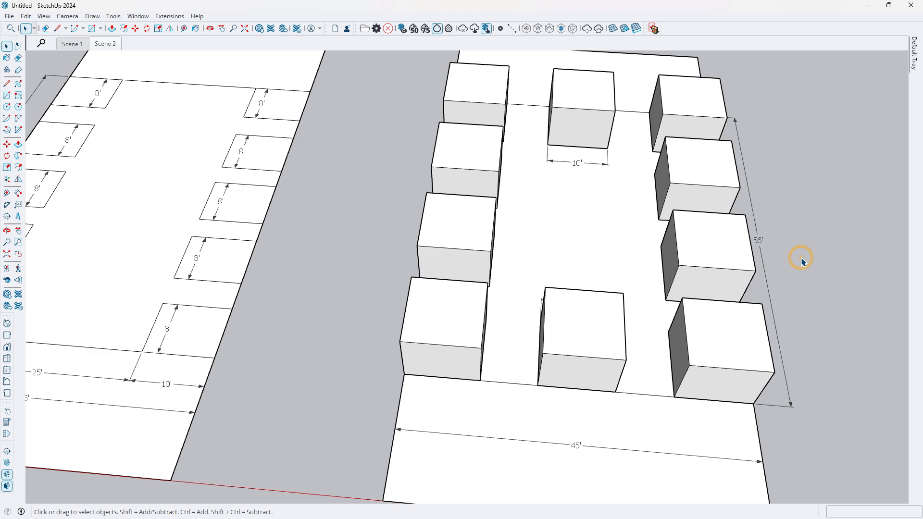
scroll(525, 151, down, 4)
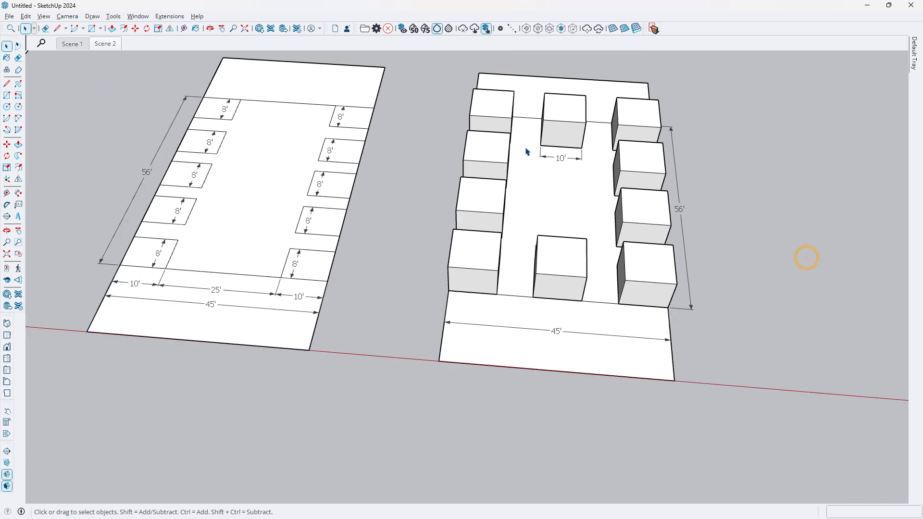
Draw a 10' by 8' rectangle on the ground beside the layout with 8' rectangles along both sides
middle_drag(526, 233, 583, 280)
scroll(693, 224, down, 3)
middle_drag(693, 223, 620, 305)
scroll(209, 330, up, 2)
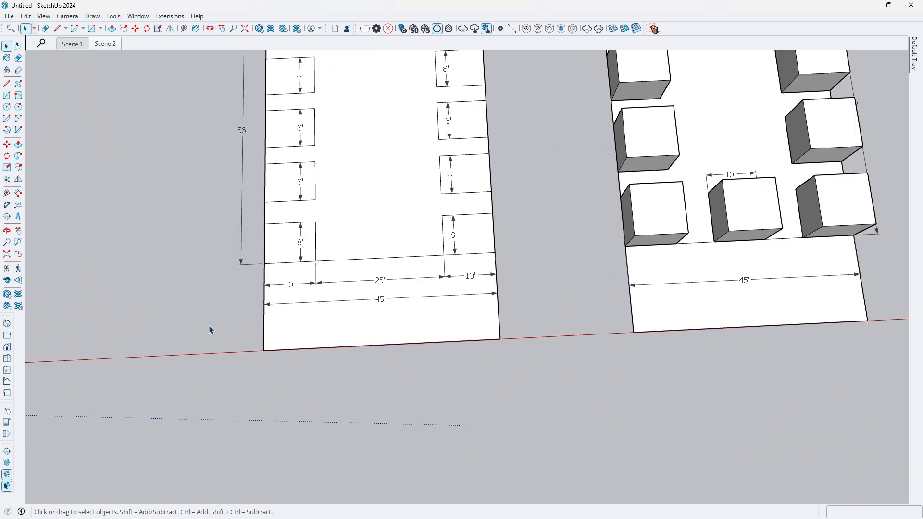
scroll(243, 250, up, 2)
click(7, 96)
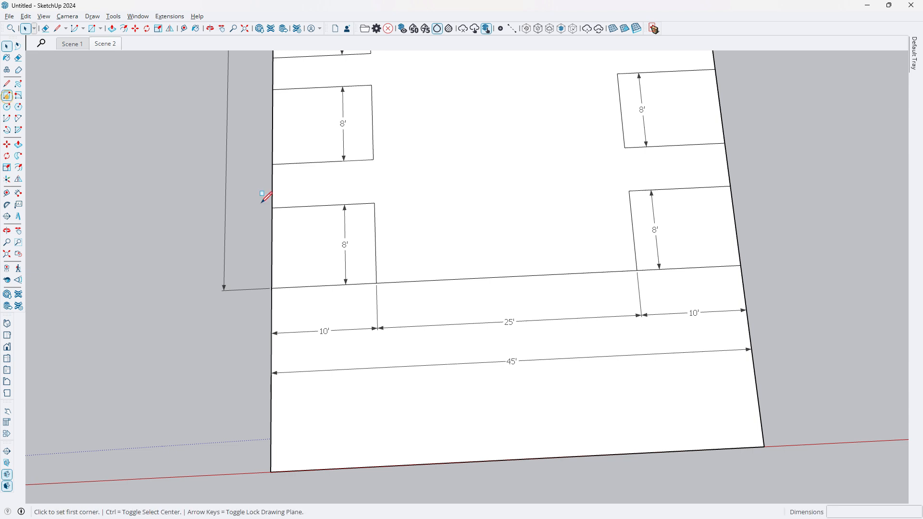
scroll(272, 207, up, 1)
scroll(309, 220, down, 3)
click(184, 204)
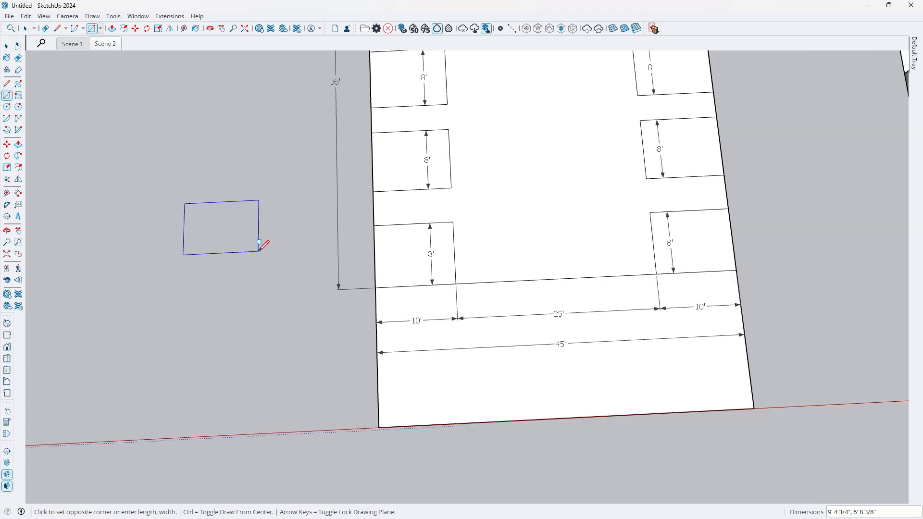
text(10',8')
key(Return)
Extrude the 10' by 8' rectangle upward by 8' with Push/Pull
key(p)
middle_drag(210, 241, 218, 223)
drag(218, 222, 218, 195)
text(8')
key(Return)
Turn the complete 10' by 8' box into a group
key(space)
triple_click(204, 194)
right_click(190, 178)
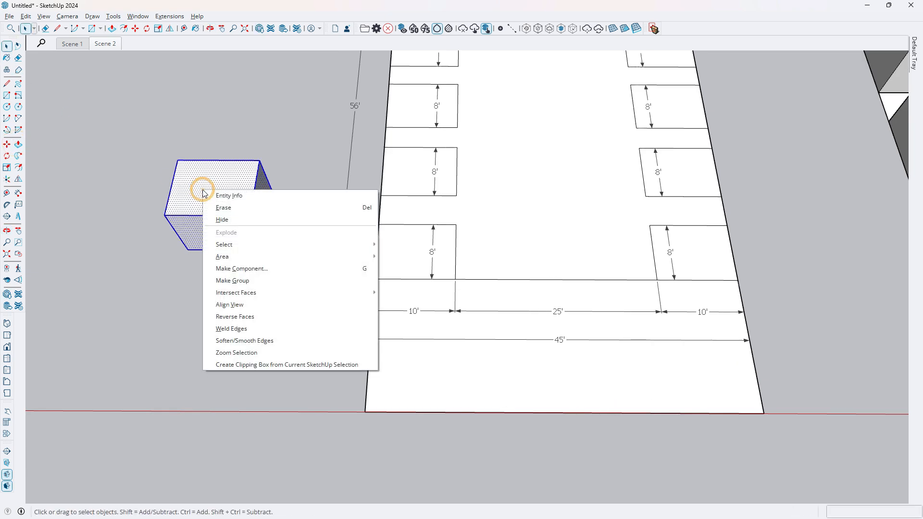
click(247, 280)
click(226, 220)
Keep the entity information permanently displayed, check the new group's volume and deselect it
click(7, 144)
click(6, 46)
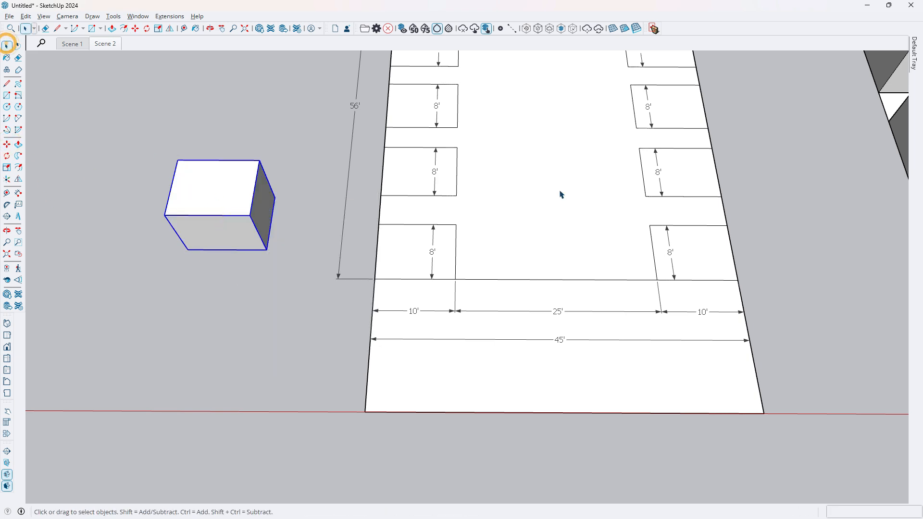
mouse_move(913, 52)
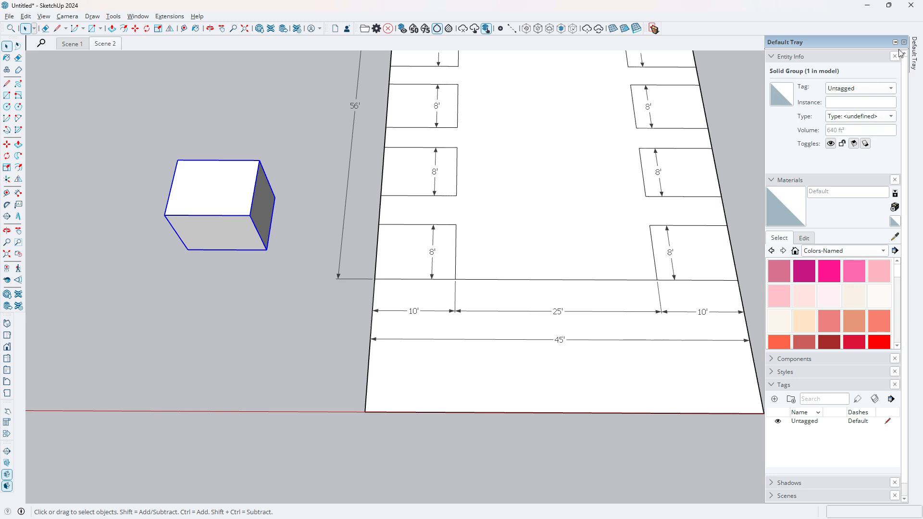
click(894, 43)
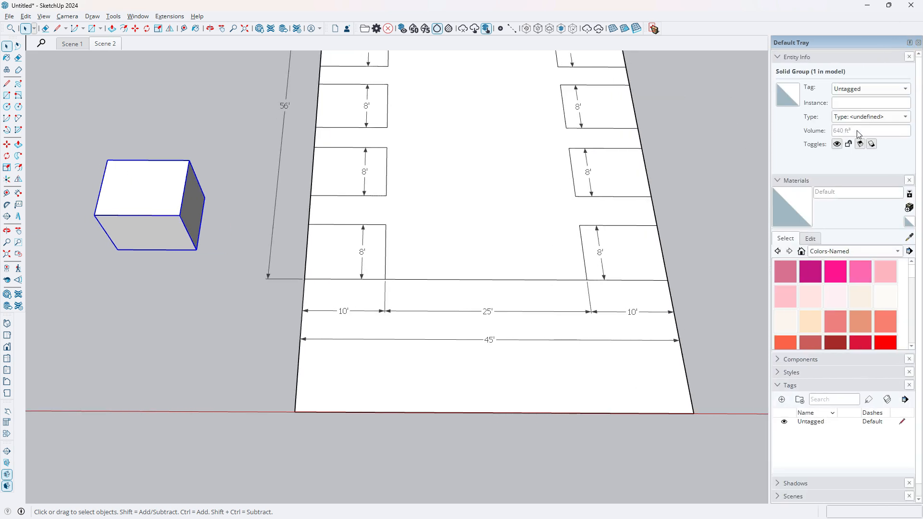
click(170, 308)
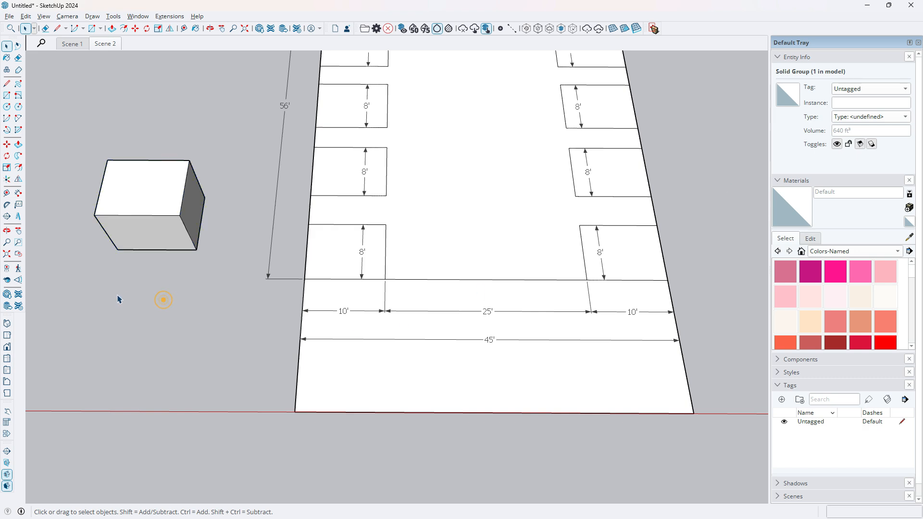
Compare the volumes of a 10' by 10' box and the 10' by 8' box, and examine the layout with 8' rectangles
scroll(350, 305, down, 8)
click(490, 277)
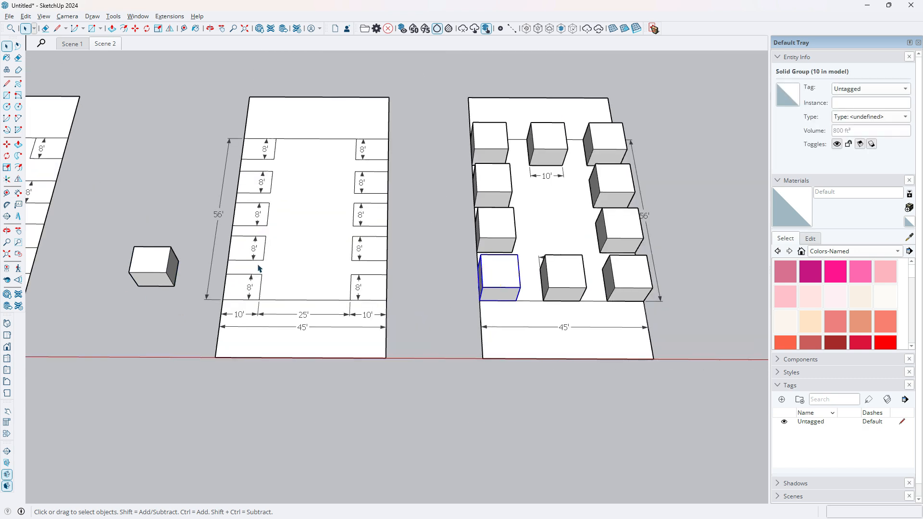
ctrl+click(160, 261)
click(160, 263)
click(139, 161)
scroll(138, 159, up, 4)
scroll(310, 167, down, 1)
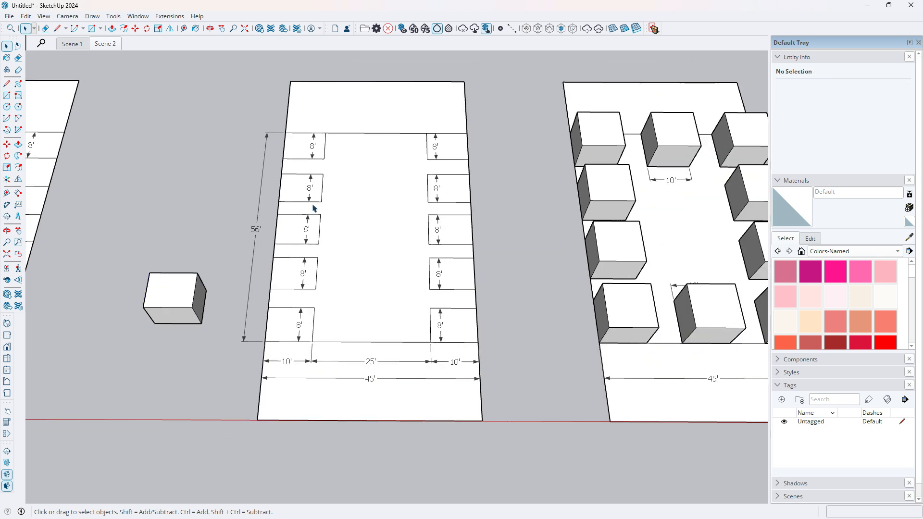
middle_drag(367, 227, 377, 321)
scroll(320, 128, up, 1)
drag(201, 93, 505, 361)
click(516, 345)
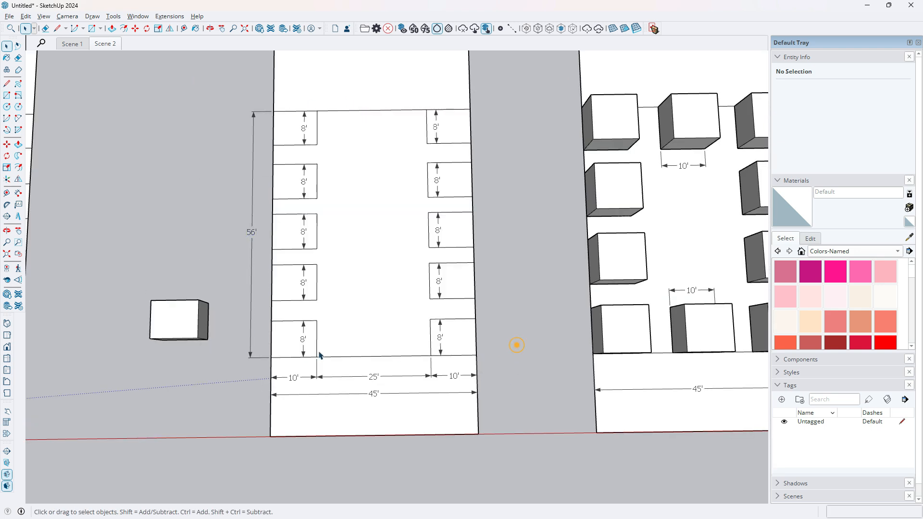
Place the 10' by 8' box on the front-left 8' rectangle by its inner base corner, undoing the first placement and repeating it
scroll(155, 347, up, 2)
click(183, 316)
middle_drag(182, 312, 126, 221)
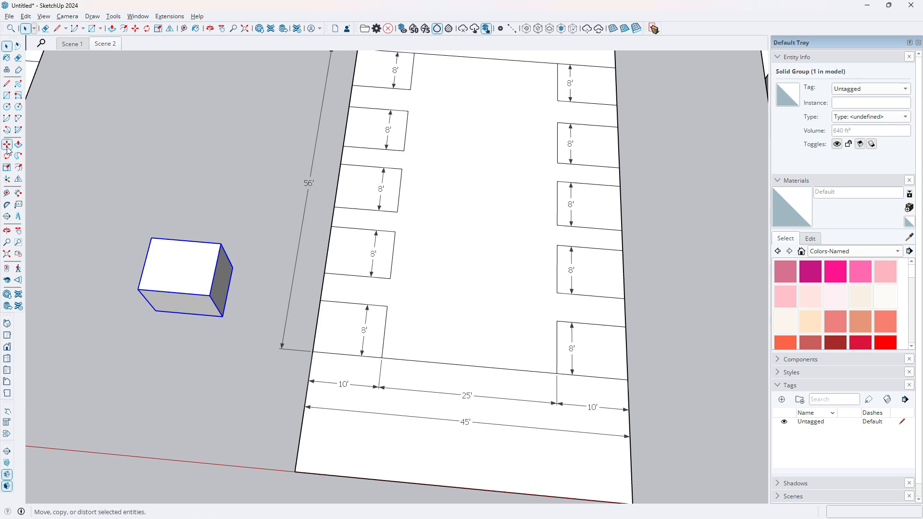
click(8, 150)
scroll(202, 318, up, 2)
click(229, 320)
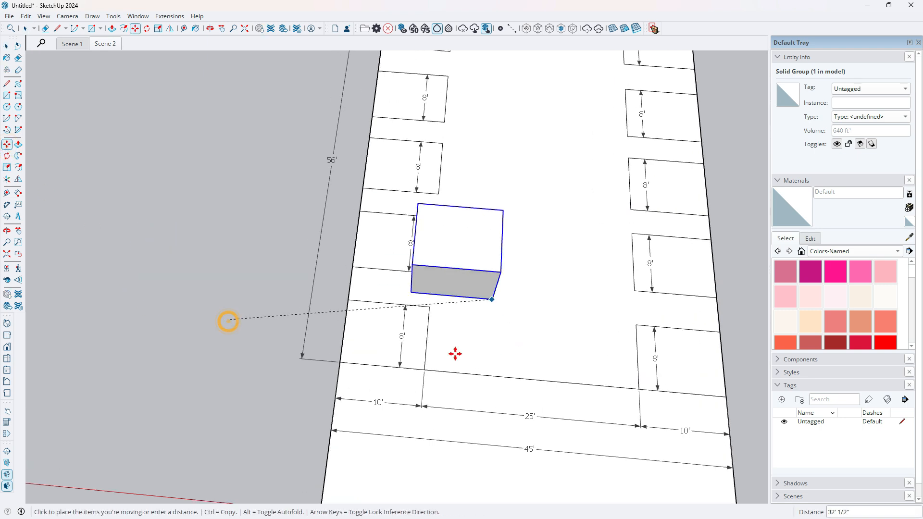
click(427, 367)
scroll(436, 368, up, 1)
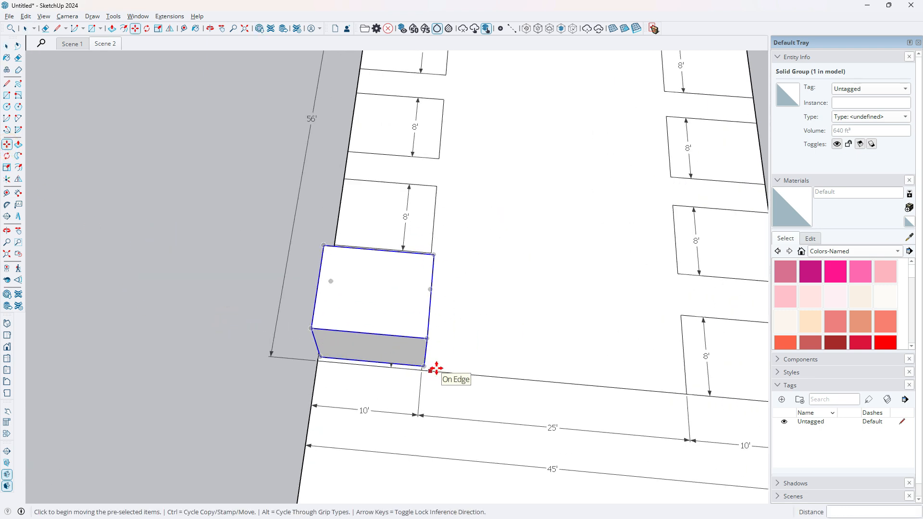
key(ctrl+z)
click(186, 309)
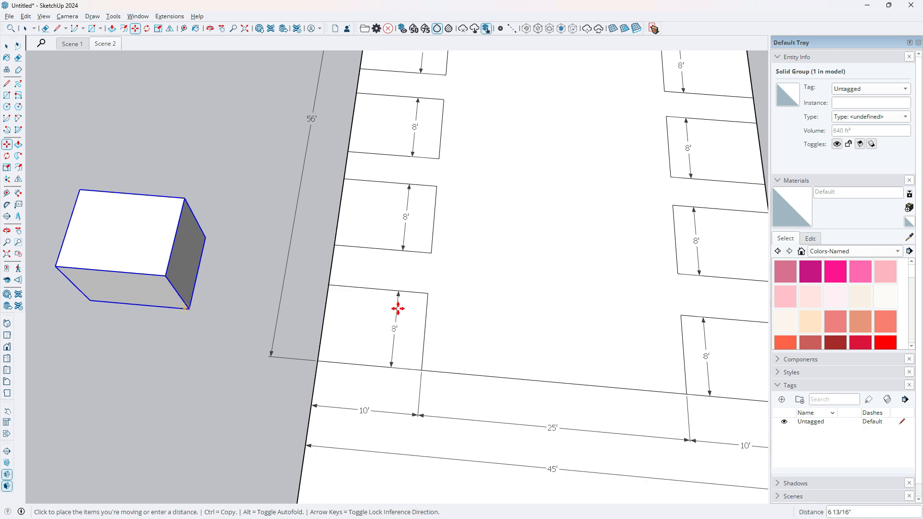
click(423, 369)
scroll(317, 369, up, 1)
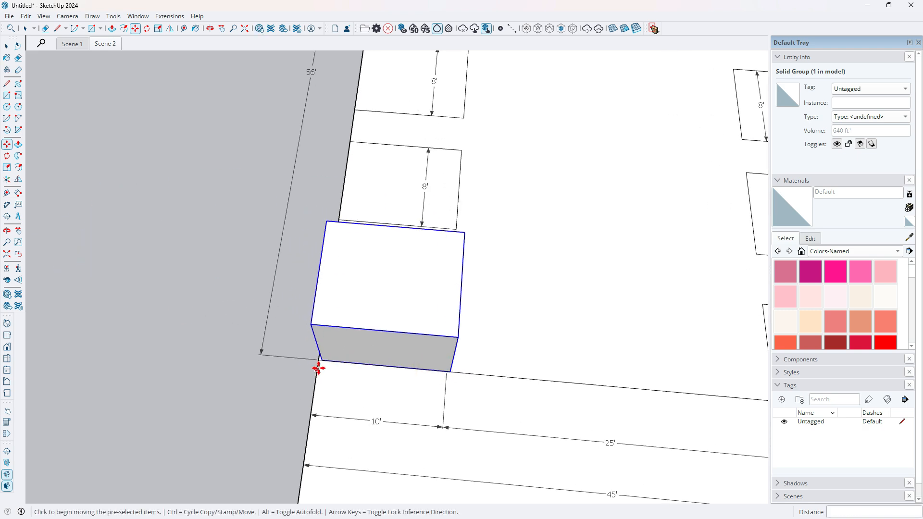
scroll(317, 368, up, 1)
click(318, 356)
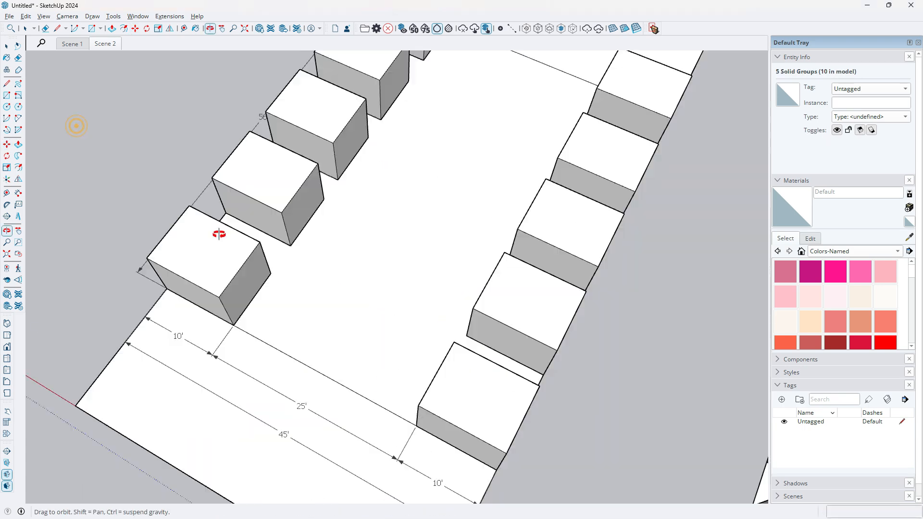
Delete the five boxes along the left edge of the layout with 8' rectangles
middle_drag(219, 234, 314, 234)
scroll(314, 234, down, 5)
middle_drag(376, 266, 335, 133)
scroll(308, 230, up, 3)
middle_drag(347, 306, 313, 214)
scroll(304, 293, up, 1)
middle_drag(297, 329, 346, 316)
ctrl+click(323, 303)
ctrl+click(327, 223)
ctrl+click(318, 159)
ctrl+click(329, 135)
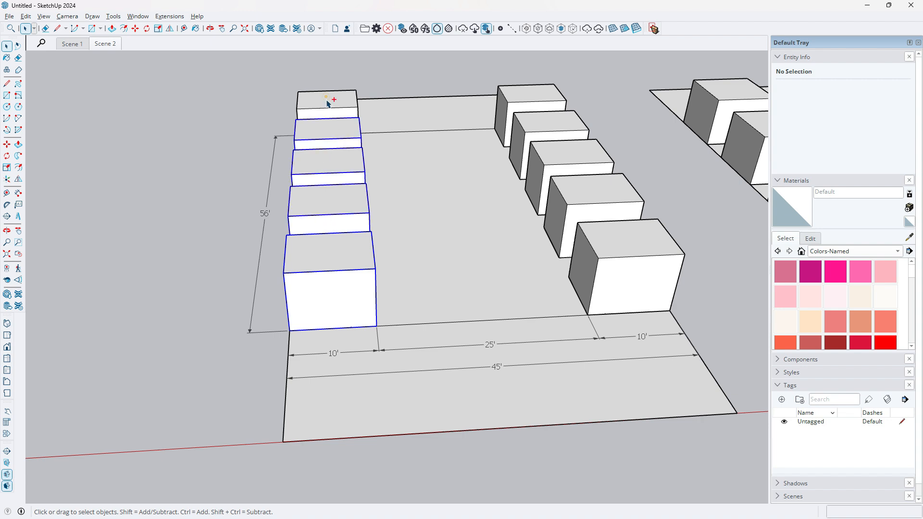
ctrl+click(327, 100)
scroll(364, 163, down, 3)
key(Delete)
Delete the five boxes along the right edge of the layout with 8' rectangles
click(537, 222)
key(Delete)
click(517, 191)
key(Delete)
click(492, 164)
key(Delete)
click(489, 139)
key(Delete)
click(483, 116)
key(Delete)
middle_drag(407, 179, 301, 226)
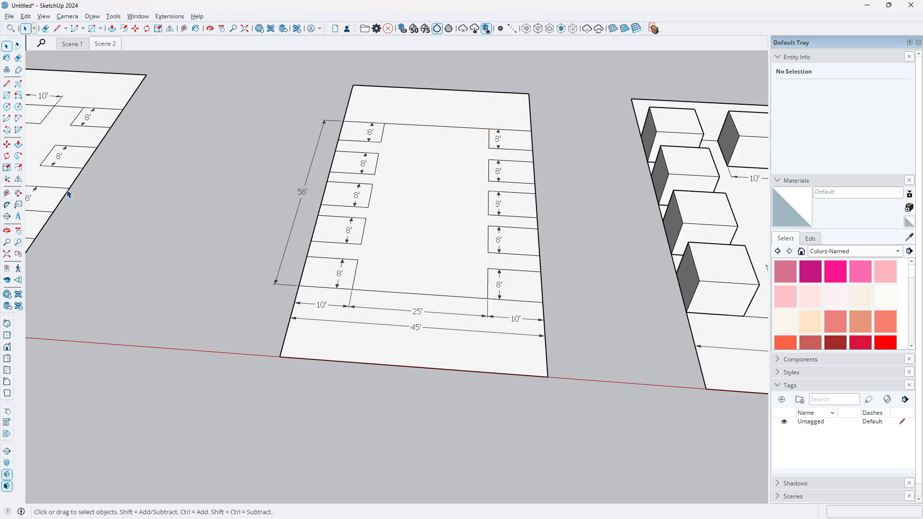
Erase the 8' dimensions inside the five left rectangles of the middle layout
click(17, 57)
scroll(339, 287, up, 3)
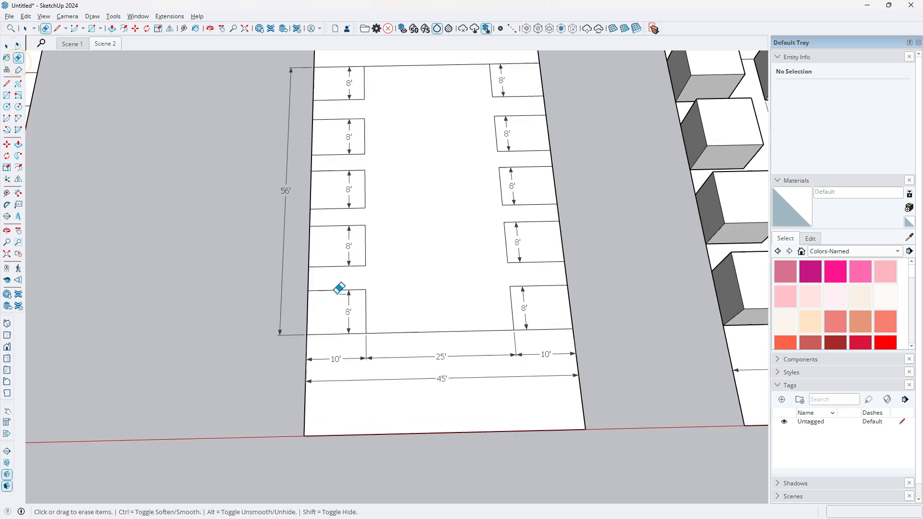
scroll(339, 288, up, 1)
drag(354, 275, 363, 97)
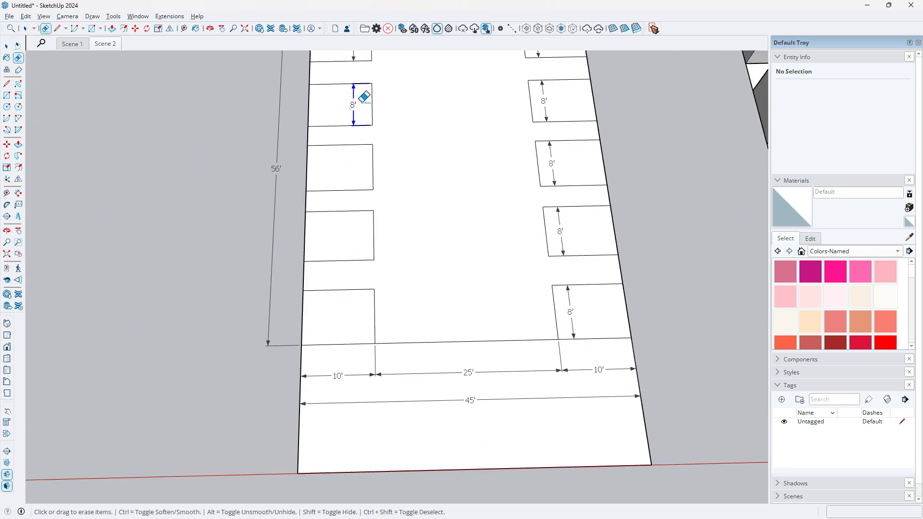
scroll(360, 98, down, 3)
scroll(359, 96, up, 2)
click(350, 97)
Erase the 8' dimensions inside the five right rectangles and the 10', 25' and 45' width dimensions of the same layout
click(514, 97)
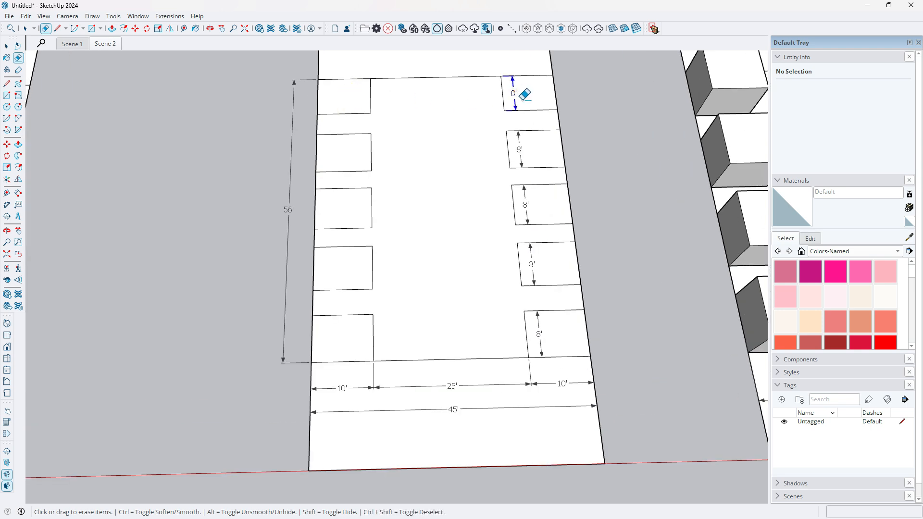
click(524, 151)
click(528, 209)
click(534, 261)
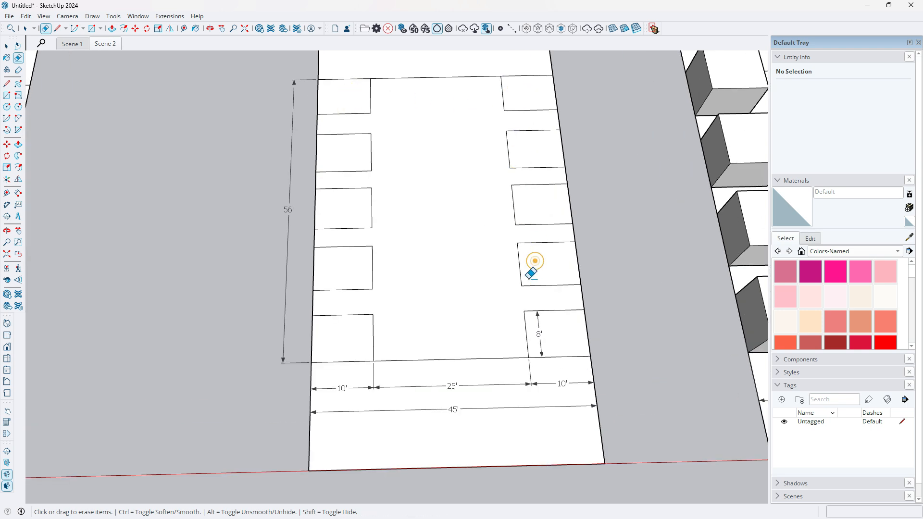
click(538, 326)
mouse_move(461, 369)
mouse_down()
mouse_move(377, 410)
mouse_move(532, 373)
mouse_up()
Push the five left 10' by 8' rectangles down into the floor to equal depth
click(18, 144)
scroll(308, 308, up, 1)
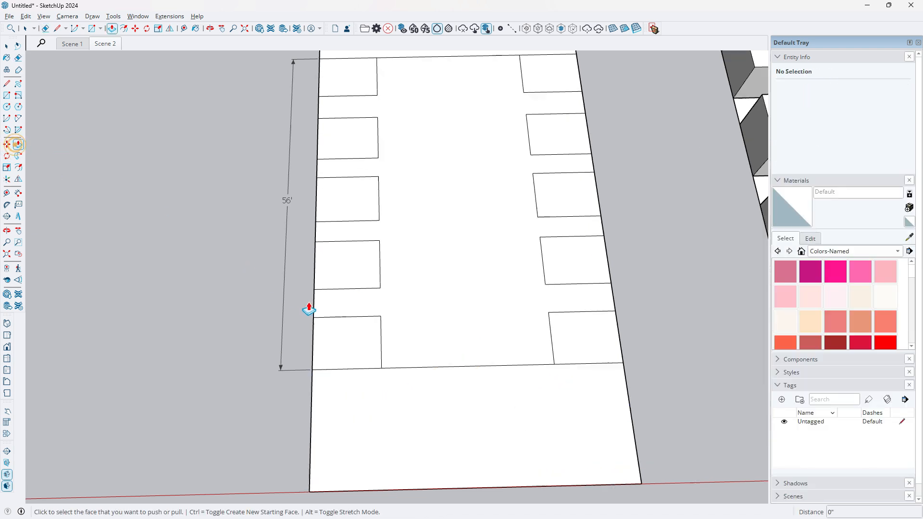
scroll(308, 307, up, 1)
click(354, 326)
click(356, 352)
double_click(346, 261)
double_click(344, 188)
double_click(344, 121)
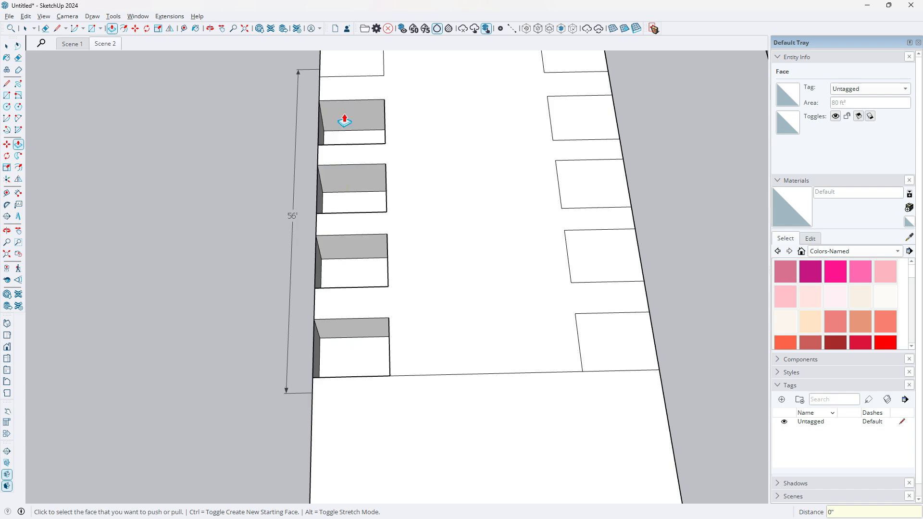
double_click(346, 70)
Push the five right 10' by 8' rectangles down to the same depth as the left ones
double_click(551, 65)
double_click(576, 110)
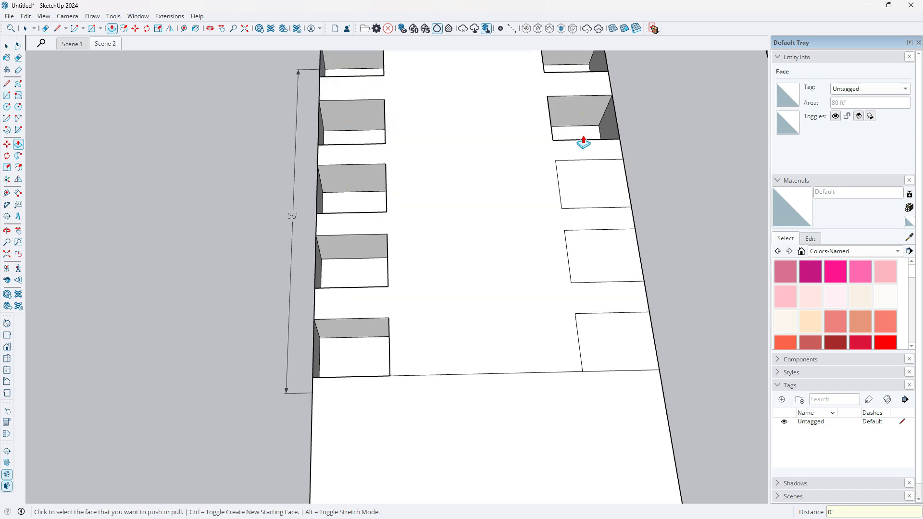
double_click(583, 181)
double_click(595, 265)
double_click(610, 332)
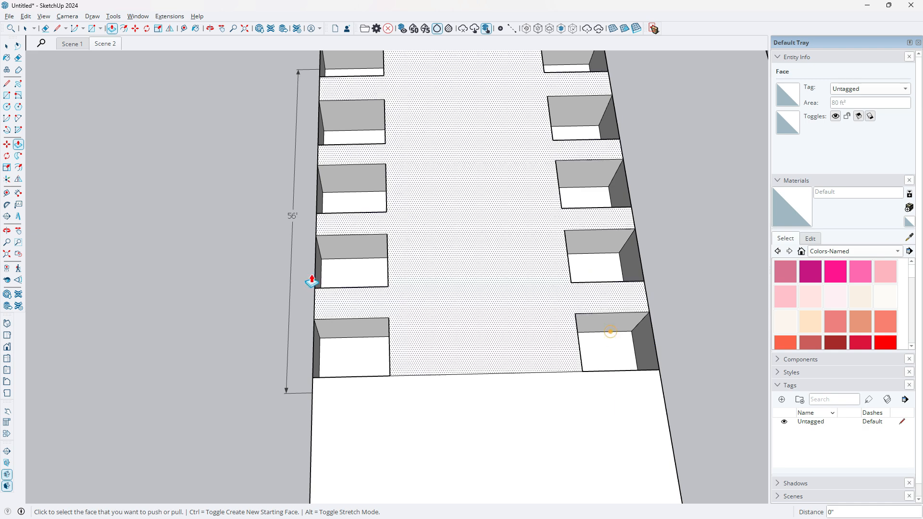
scroll(312, 281, down, 5)
middle_drag(284, 309, 117, 195)
Delete the left-column boxes and the rear middle box from the layout with 10' squares
key(space)
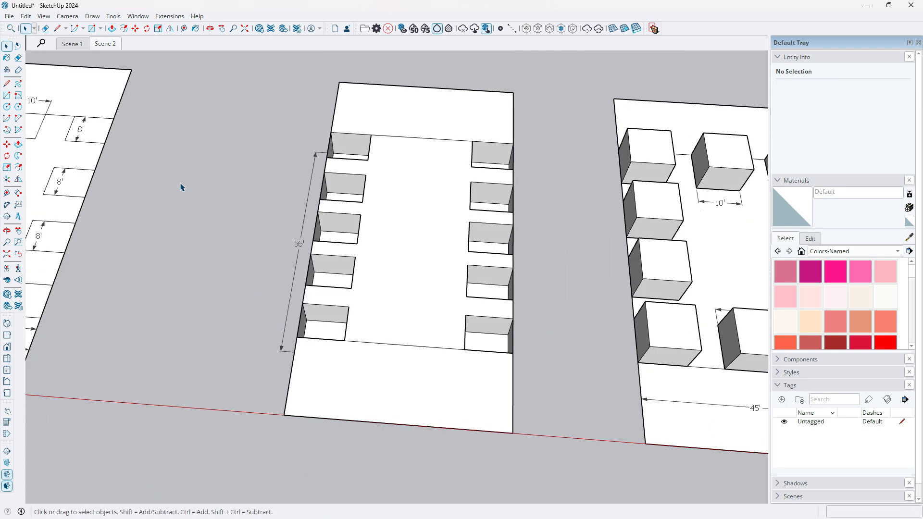
scroll(180, 187, down, 3)
scroll(439, 334, up, 3)
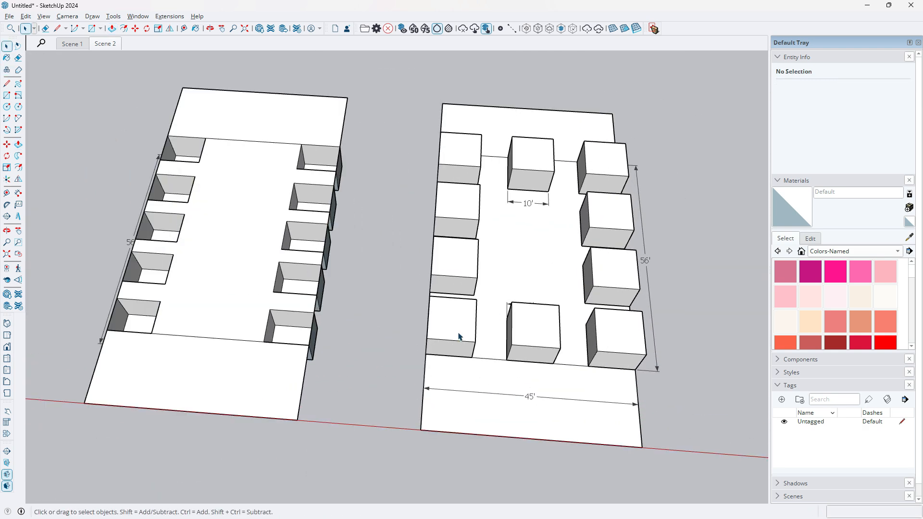
click(463, 266)
key(Delete)
click(455, 200)
key(Delete)
click(459, 161)
key(Delete)
click(524, 167)
key(Delete)
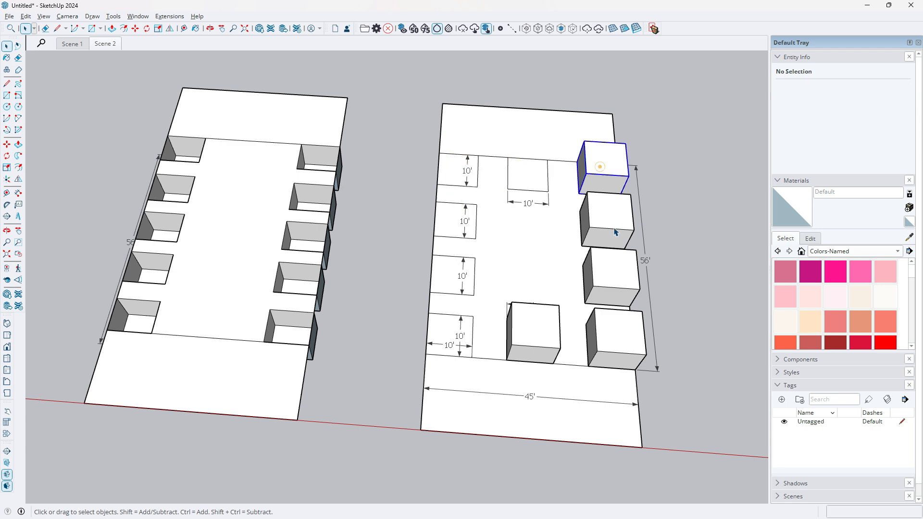
Delete the four right-column boxes and the front middle box from the layout with 10' squares
key(Delete)
click(613, 227)
key(Delete)
click(620, 278)
key(Delete)
click(618, 333)
key(Delete)
click(544, 333)
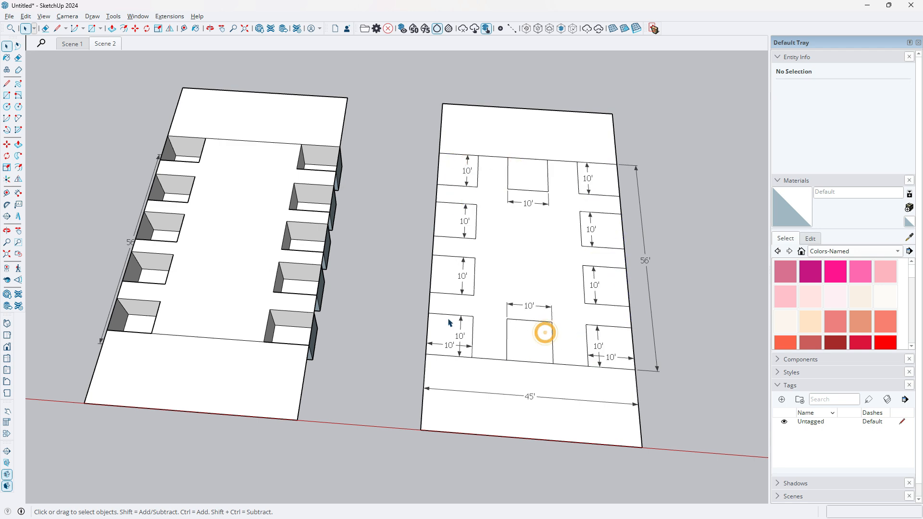
Push the four left-column 10' squares down into the floor to equal depth
key(p)
scroll(449, 340, up, 3)
click(454, 339)
click(453, 341)
text(1)
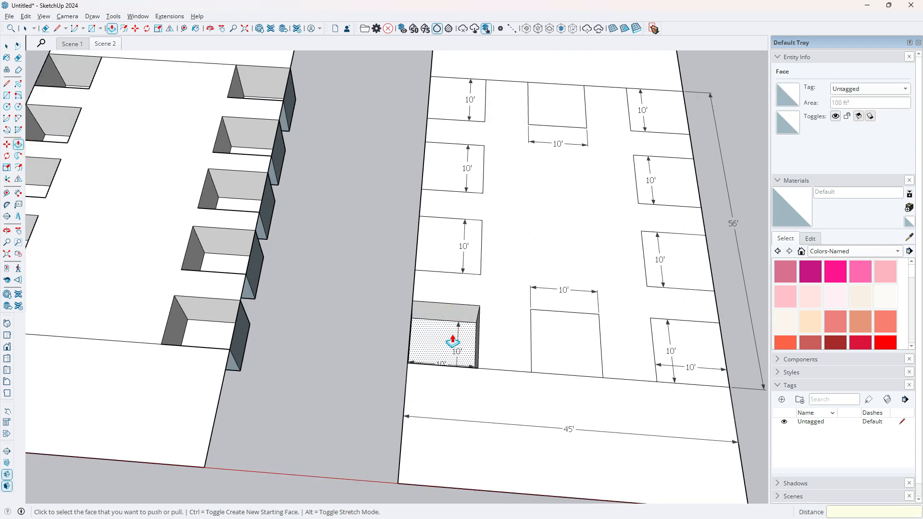
double_click(435, 245)
double_click(449, 173)
double_click(457, 119)
Push the rear middle, right-column and front middle 10' squares down to the same depth
double_click(579, 120)
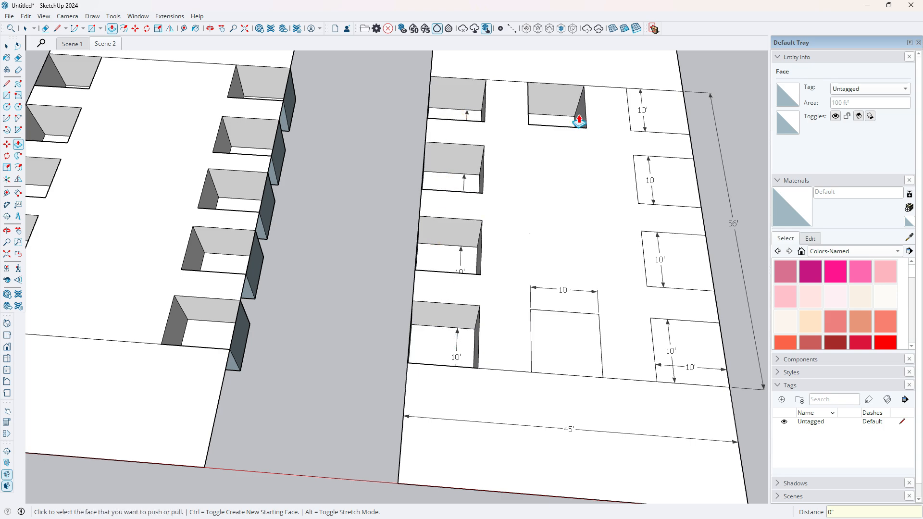
double_click(648, 119)
double_click(672, 264)
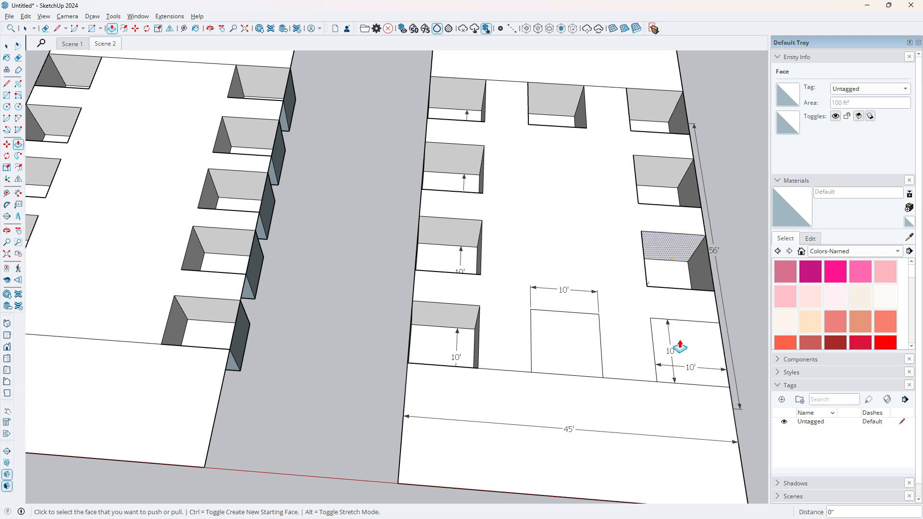
double_click(675, 344)
double_click(561, 347)
scroll(574, 331, down, 3)
scroll(567, 331, down, 3)
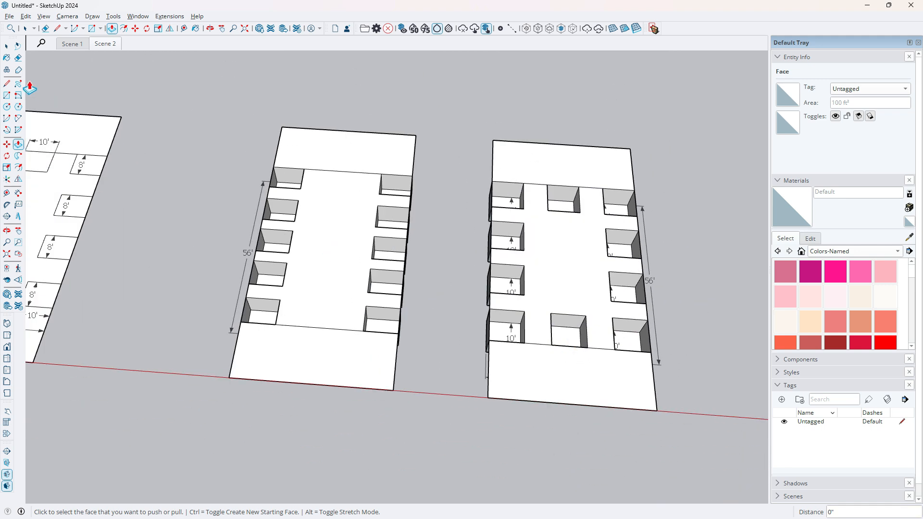
Erase the 10' dimensions inside the two rearmost left-column recesses of the layout with 10' squares
key(space)
middle_drag(192, 111, 281, 262)
scroll(282, 262, down, 3)
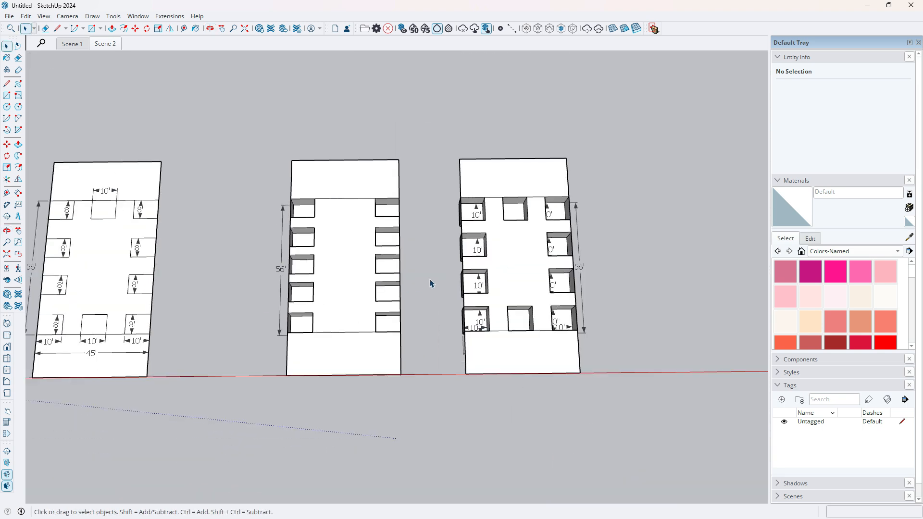
scroll(428, 282, up, 3)
click(19, 59)
scroll(487, 181, up, 4)
click(475, 195)
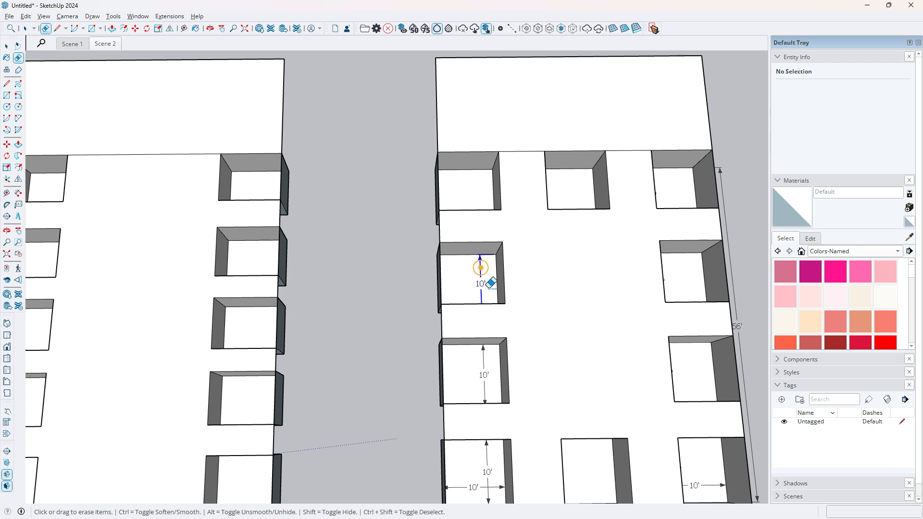
click(491, 284)
scroll(490, 283, down, 3)
scroll(626, 190, up, 4)
middle_drag(624, 196, 603, 218)
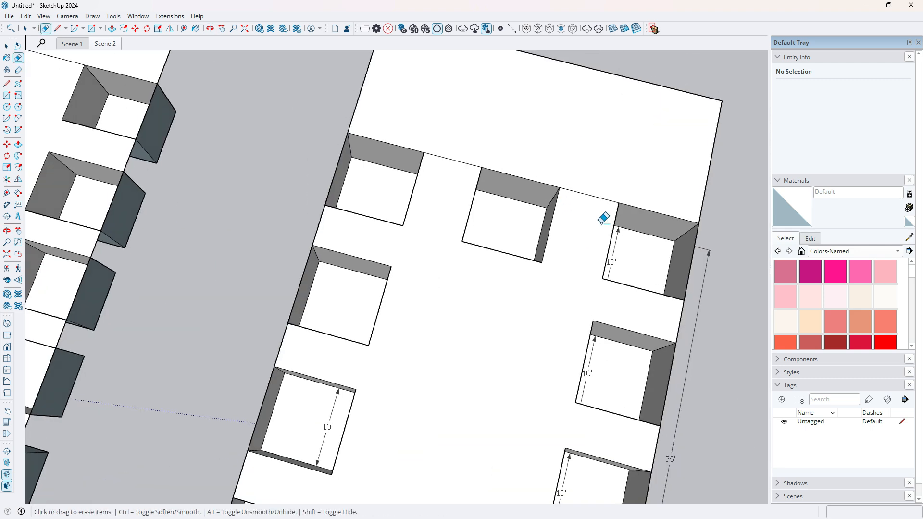
Erase the remaining 10' dimensions in the right-column and front left-column recesses of the same layout
click(618, 242)
scroll(437, 260, down, 3)
scroll(422, 309, up, 3)
click(418, 323)
drag(390, 397, 385, 449)
scroll(488, 323, down, 3)
scroll(529, 428, up, 3)
drag(513, 436, 500, 453)
click(527, 323)
drag(510, 420, 503, 429)
click(553, 231)
scroll(439, 289, down, 4)
mouse_move(439, 288)
middle_down()
mouse_move(478, 392)
mouse_move(398, 209)
middle_up()
scroll(196, 133, up, 2)
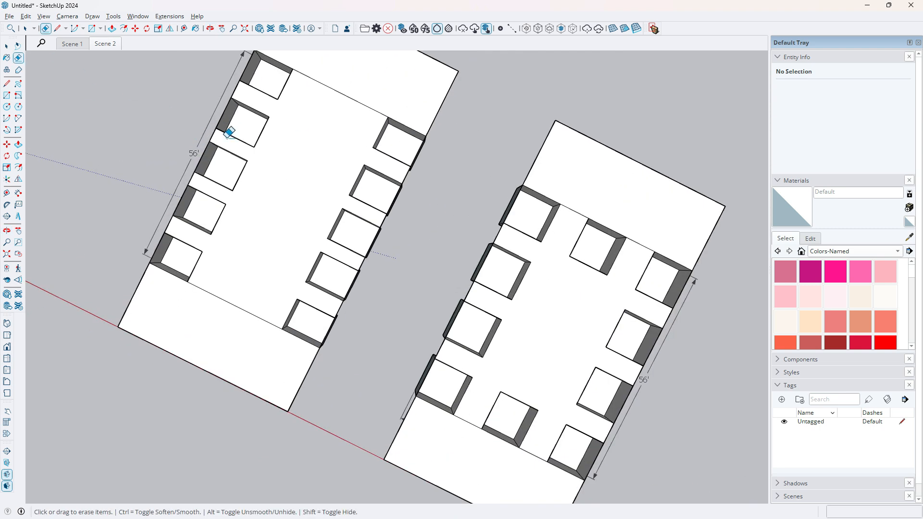
Erase the 56' length dimensions of both recessed layouts and the leftover dimension lines beside the 10' squares
scroll(211, 131, up, 3)
click(195, 137)
scroll(253, 274, down, 3)
mouse_move(254, 273)
middle_down()
mouse_move(228, 67)
mouse_move(482, 356)
middle_up()
click(471, 348)
scroll(435, 384, up, 2)
mouse_move(443, 303)
middle_down()
mouse_move(453, 179)
mouse_move(441, 283)
middle_up()
scroll(387, 303, up, 1)
click(378, 291)
mouse_move(380, 298)
middle_down()
mouse_move(505, 97)
mouse_move(439, 208)
mouse_move(278, 133)
middle_up()
scroll(446, 192, up, 2)
scroll(436, 288, up, 1)
click(436, 290)
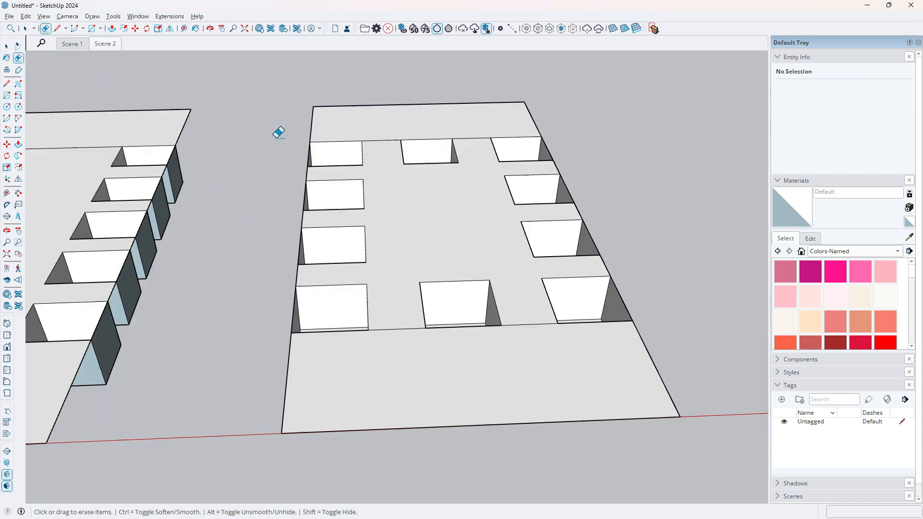
In the top view, dimension the two rearmost gaps between the left-column recesses of the 10' by 8' layout
key(space)
mouse_move(242, 93)
middle_down()
mouse_move(226, 93)
mouse_move(292, 114)
middle_up()
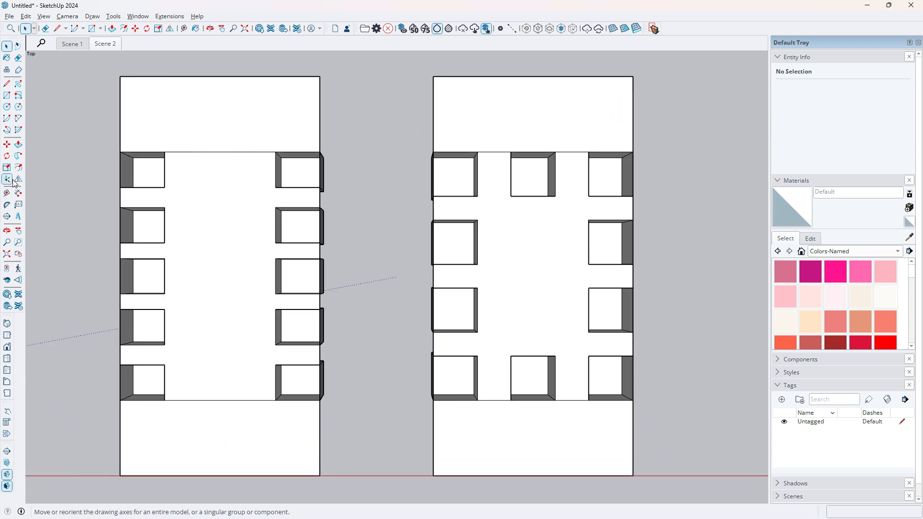
click(19, 193)
scroll(163, 211, up, 3)
scroll(158, 164, up, 4)
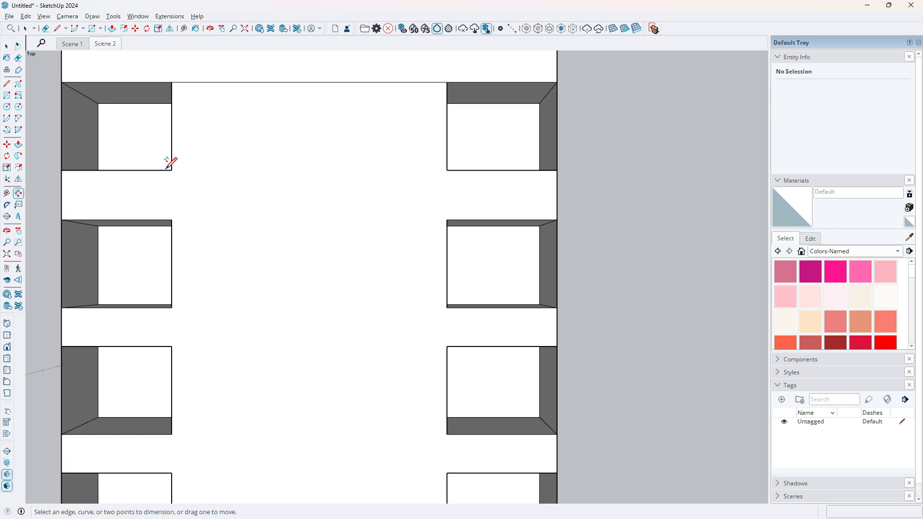
click(174, 172)
click(175, 241)
click(134, 226)
scroll(309, 143, down, 1)
click(207, 310)
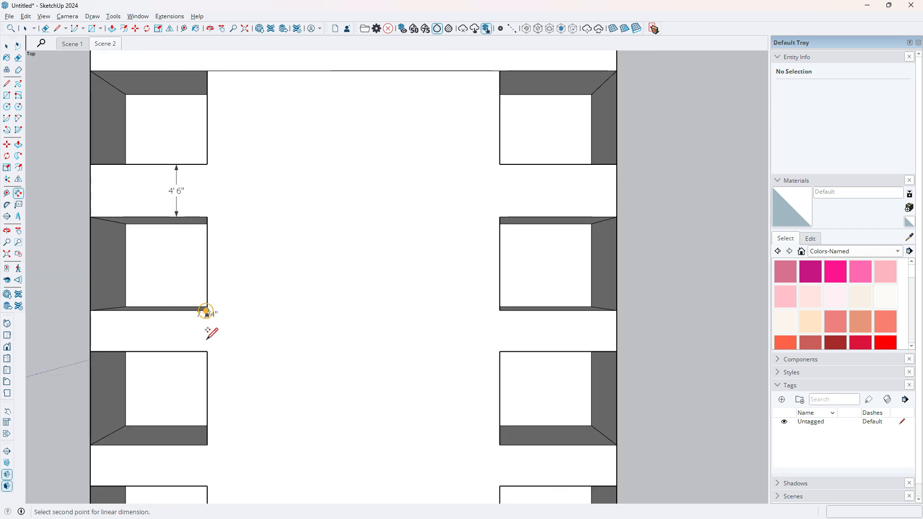
click(207, 352)
click(170, 339)
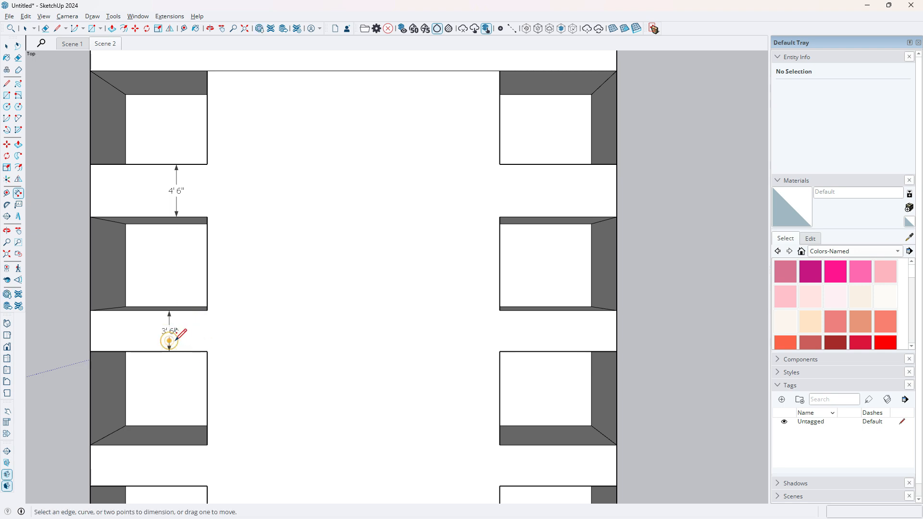
Dimension the remaining two gaps between the front left-column recesses of the 10' by 8' layout
scroll(220, 401, up, 1)
click(220, 409)
click(220, 455)
click(191, 447)
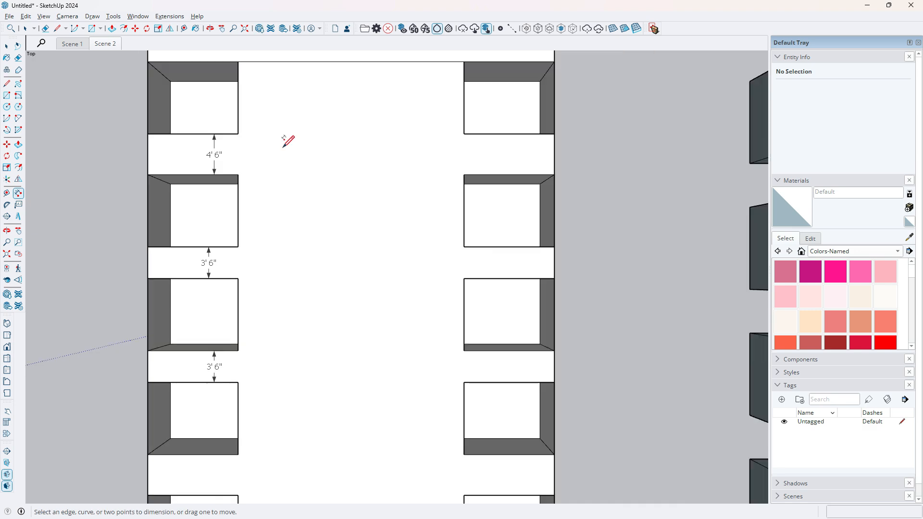
scroll(288, 140, down, 3)
click(255, 330)
click(255, 366)
click(234, 348)
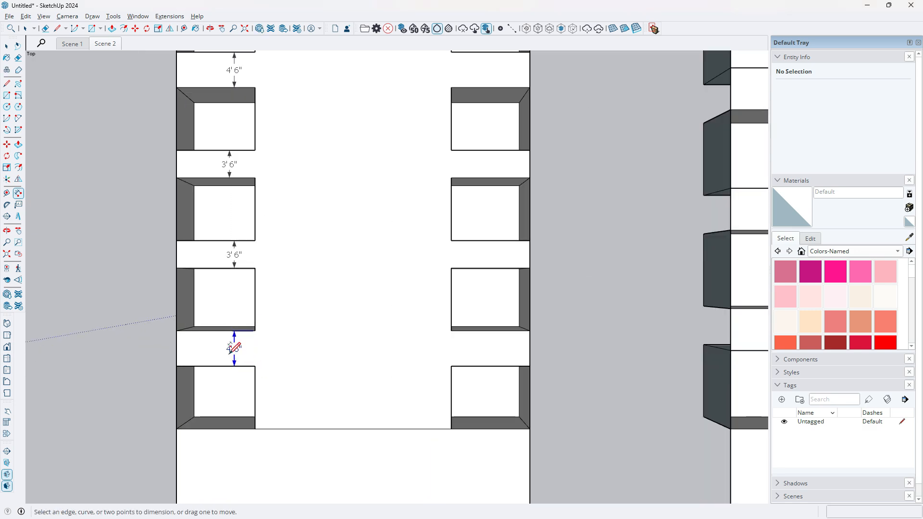
Examine the spacing between the left-column recesses of the 10' by 8' layout from above and at an angle
scroll(235, 343, down, 1)
scroll(232, 230, down, 4)
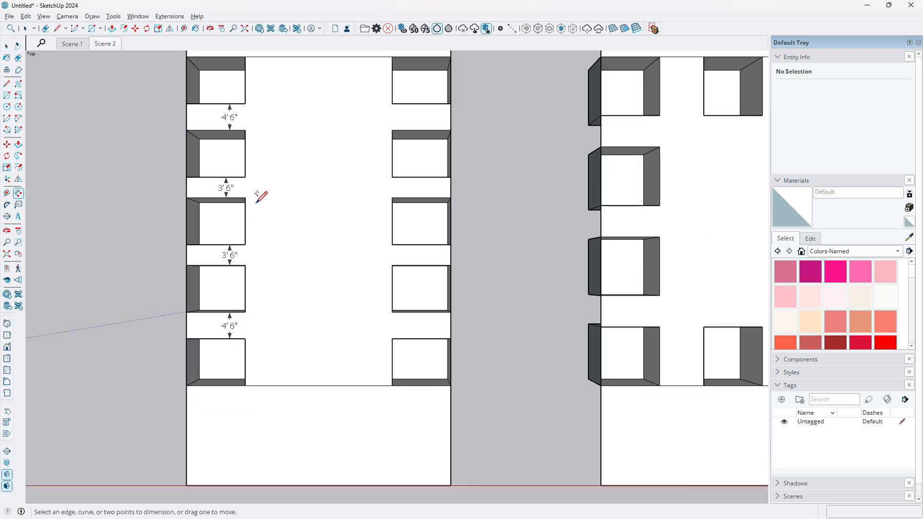
scroll(242, 113, up, 1)
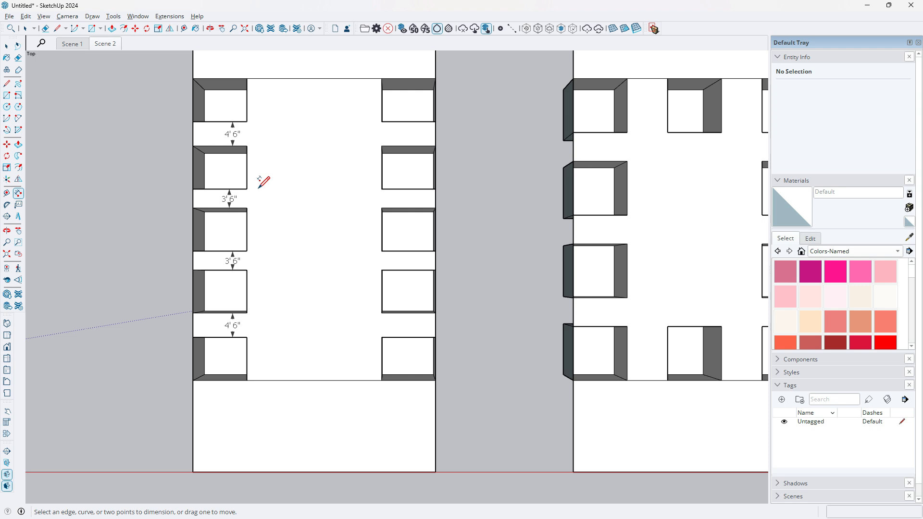
scroll(265, 359, down, 1)
middle_drag(265, 359, 265, 164)
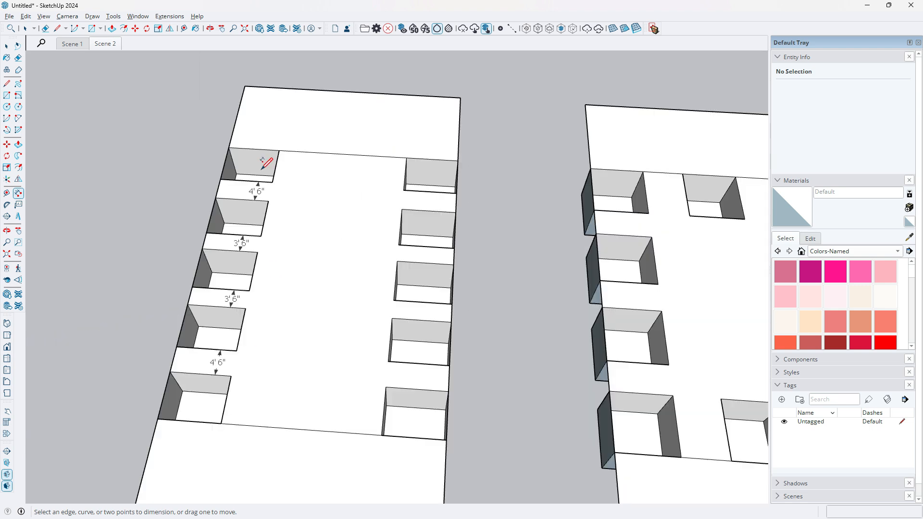
scroll(264, 163, up, 5)
scroll(254, 170, up, 2)
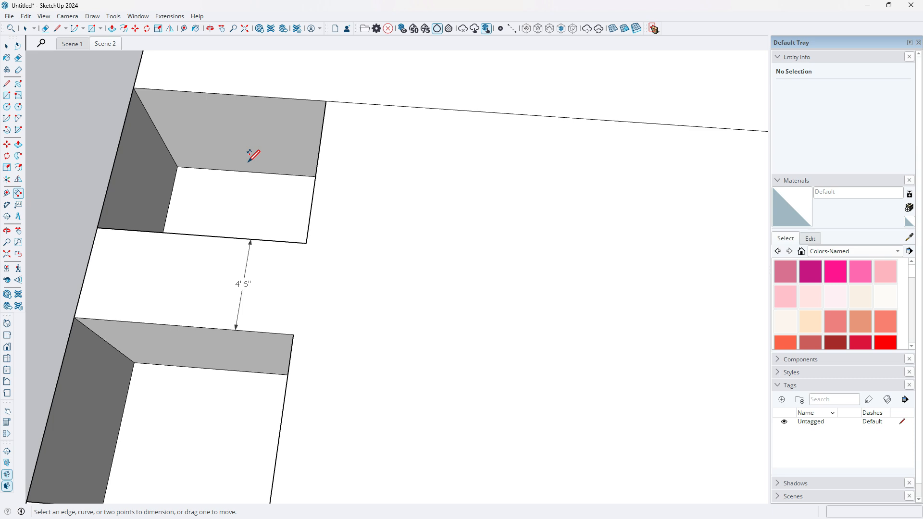
scroll(271, 255, down, 4)
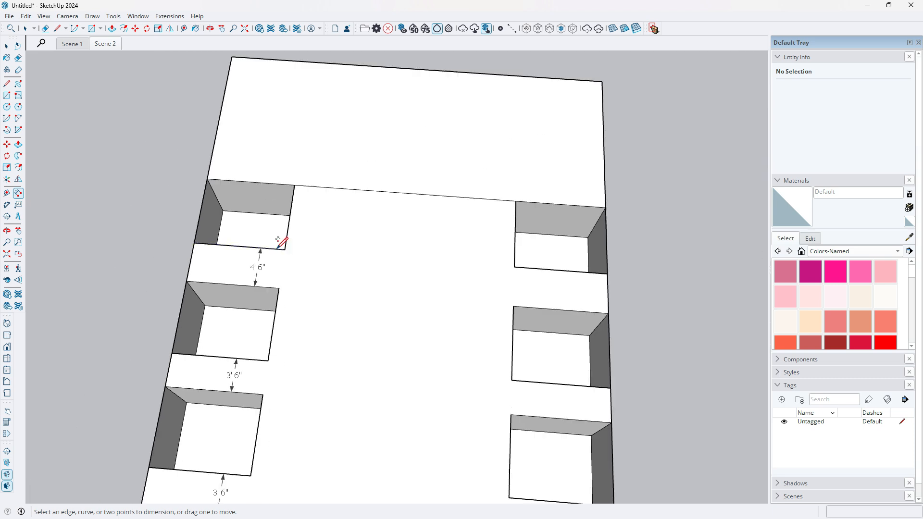
scroll(306, 249, down, 1)
middle_drag(369, 307, 365, 272)
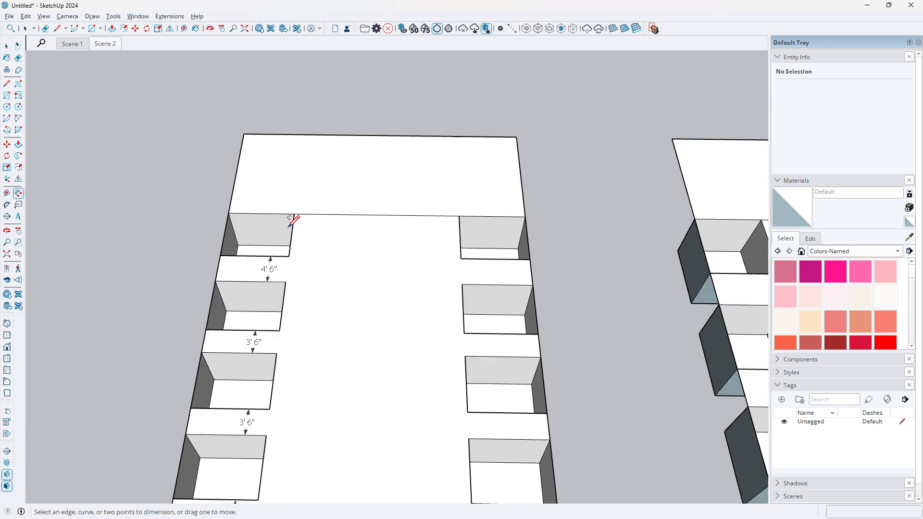
Examine the dimensioned gaps between the left-column recesses of the 10' by 8' layout up close and from an angle
scroll(290, 223, up, 2)
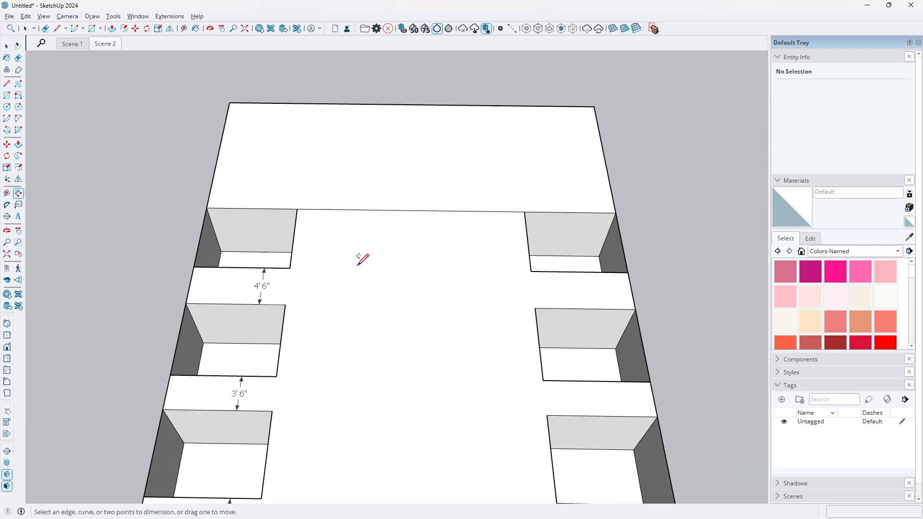
scroll(355, 261, down, 1)
scroll(346, 261, up, 3)
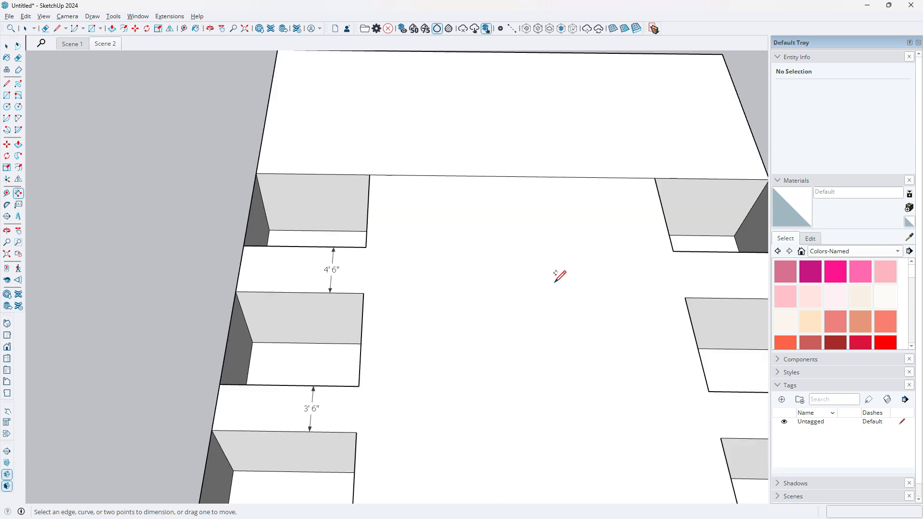
middle_drag(318, 251, 242, 272)
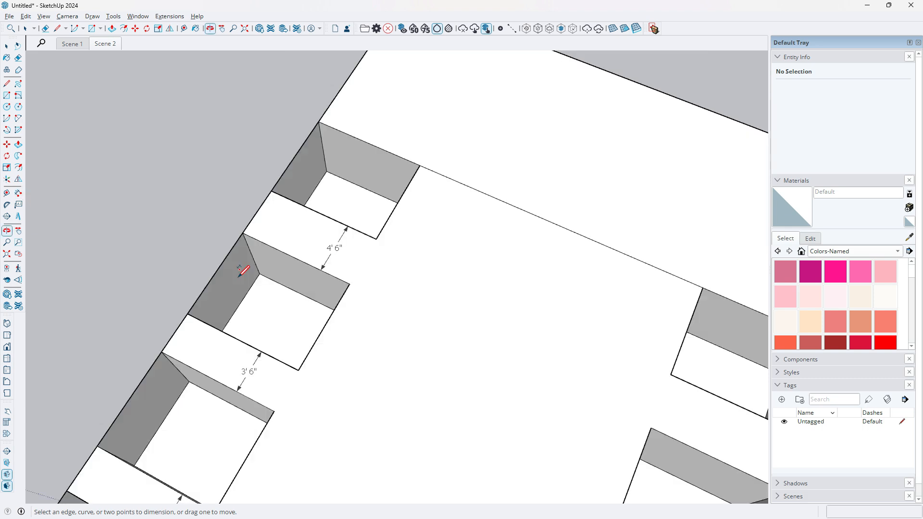
scroll(295, 238, up, 3)
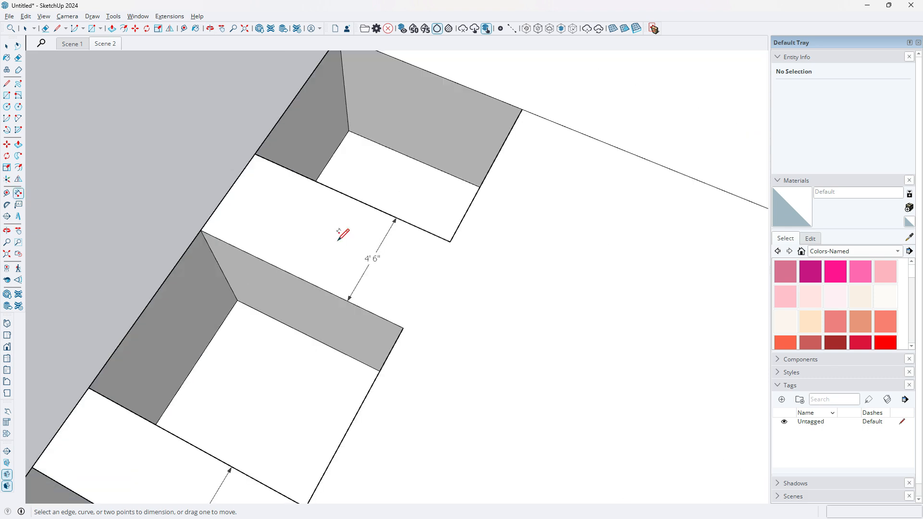
scroll(339, 234, up, 1)
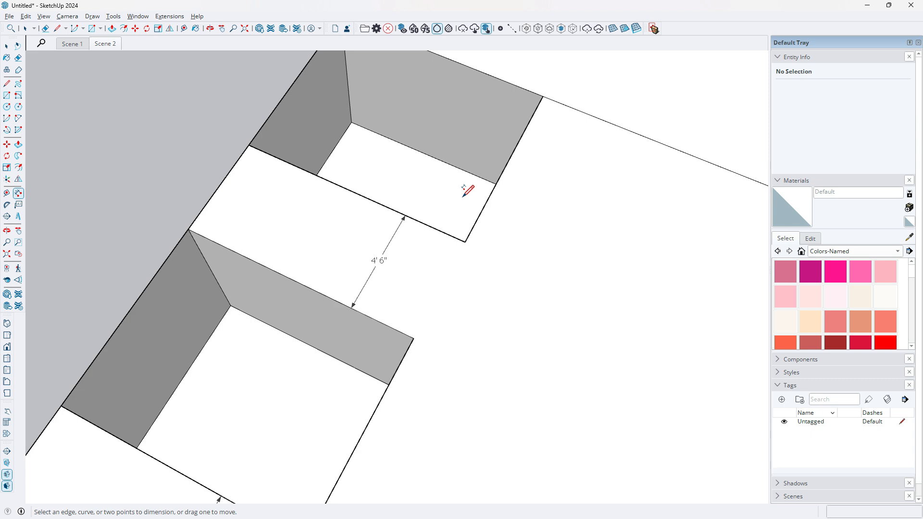
scroll(457, 184, down, 4)
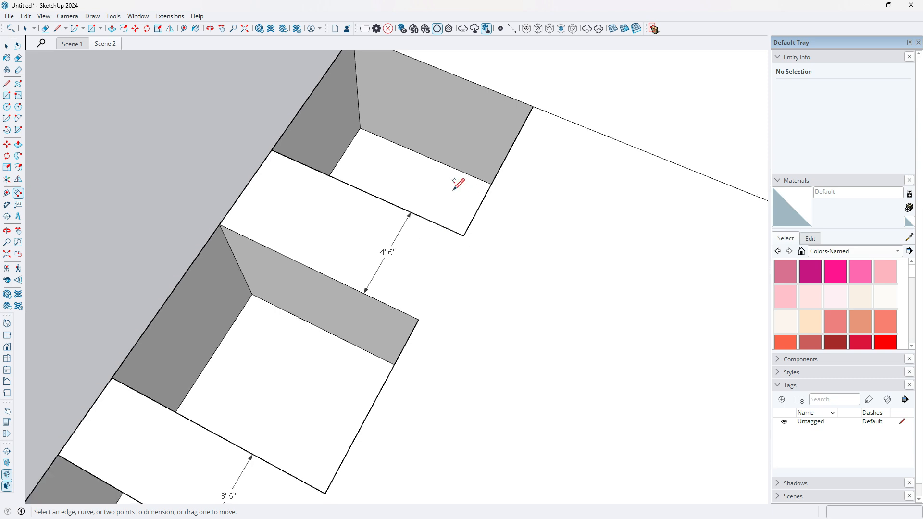
scroll(369, 260, down, 1)
scroll(401, 193, down, 2)
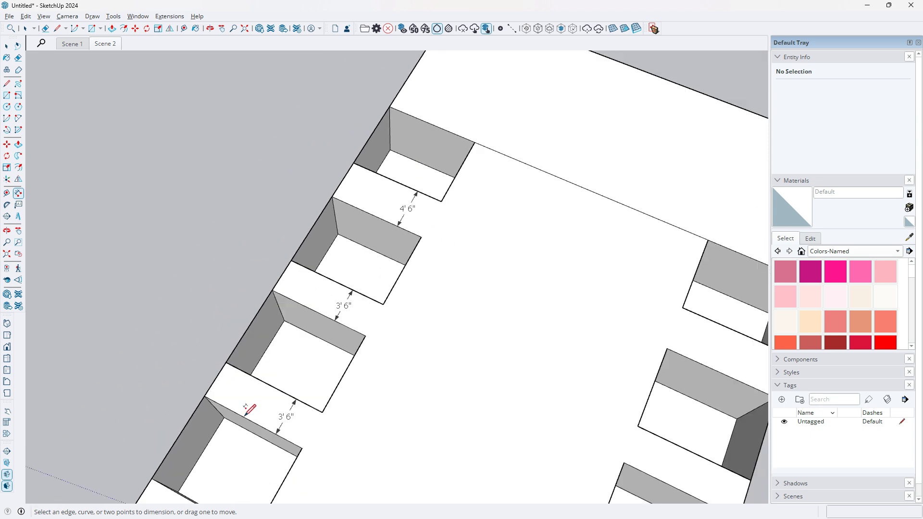
scroll(266, 387, up, 1)
scroll(303, 317, up, 2)
scroll(343, 286, up, 2)
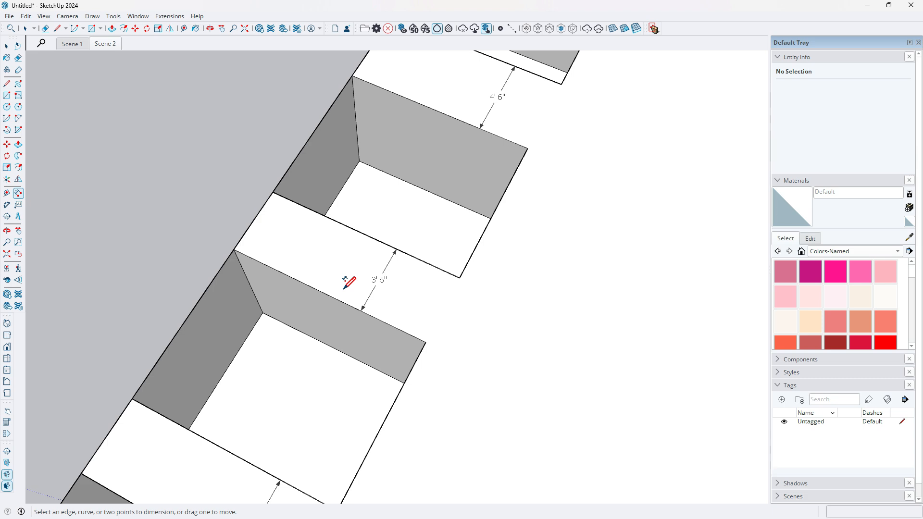
scroll(533, 201, down, 3)
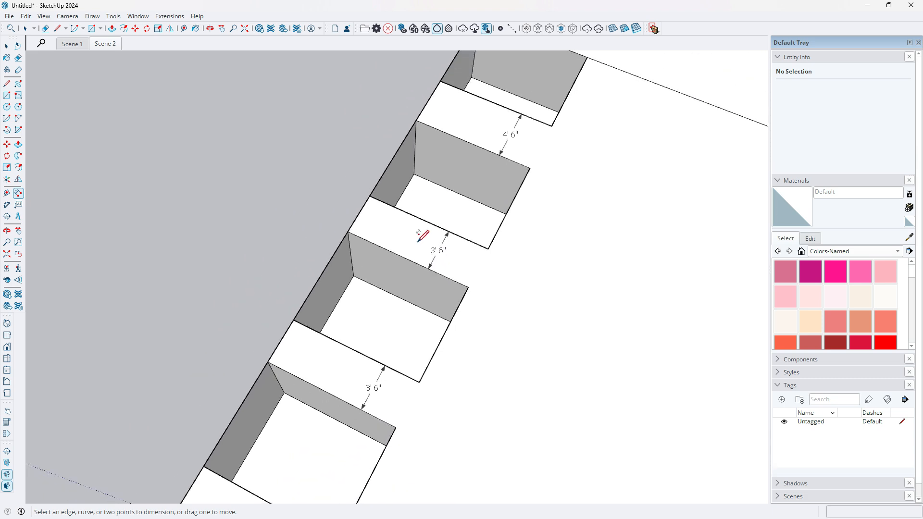
scroll(419, 240, up, 2)
scroll(533, 176, down, 4)
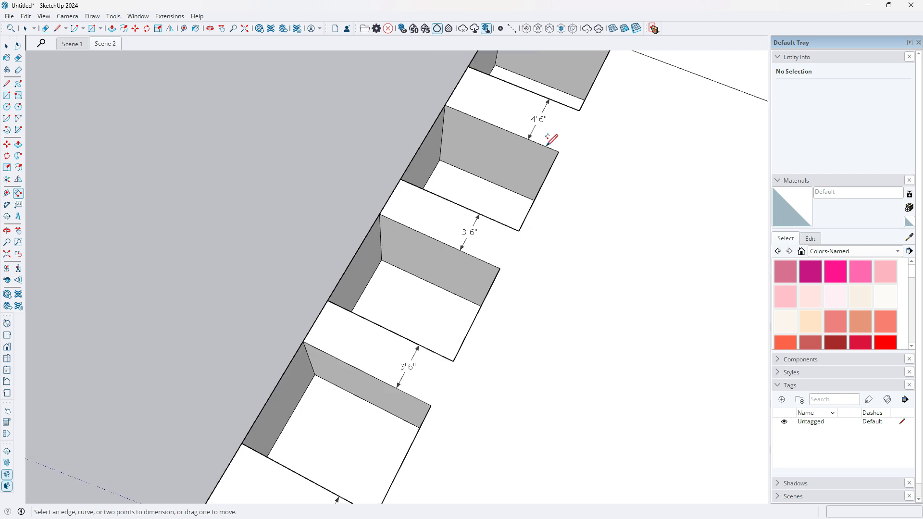
Push/Pull away the four dividing walls between the left-column recesses of the 10' by 8' layout to merge them into one long recess
click(19, 144)
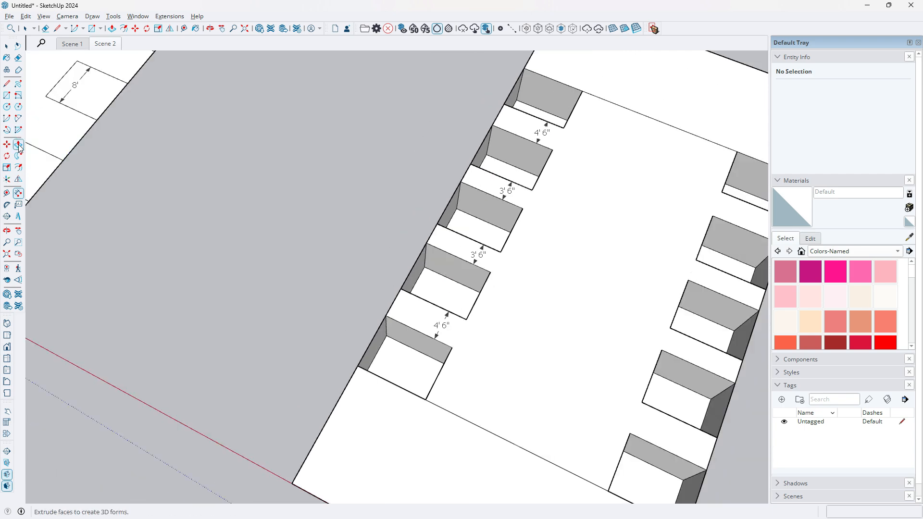
scroll(438, 355, up, 4)
click(406, 336)
drag(407, 318, 428, 274)
drag(468, 198, 515, 164)
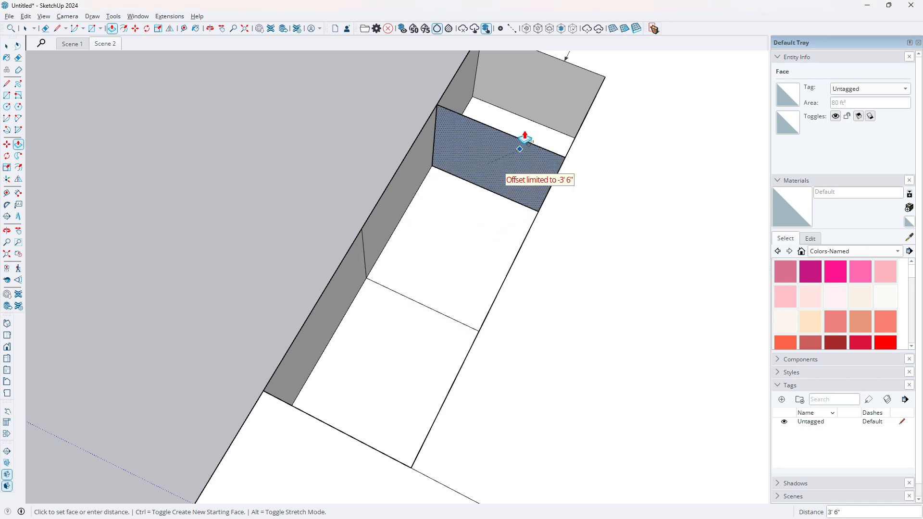
click(542, 106)
scroll(429, 350, down, 2)
scroll(535, 120, up, 2)
double_click(534, 124)
scroll(533, 125, down, 1)
scroll(542, 113, up, 1)
click(544, 105)
click(559, 96)
scroll(520, 157, down, 2)
middle_drag(425, 248, 533, 226)
scroll(484, 235, down, 1)
scroll(489, 286, up, 2)
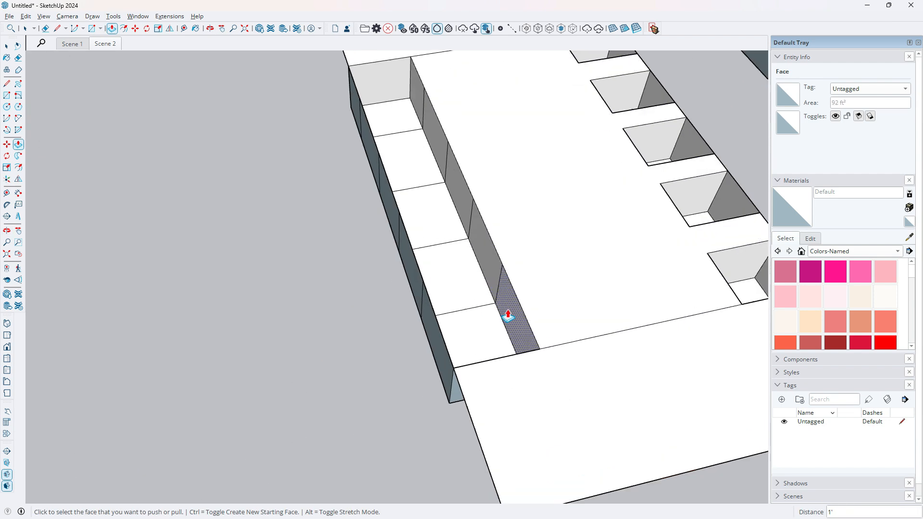
click(488, 269)
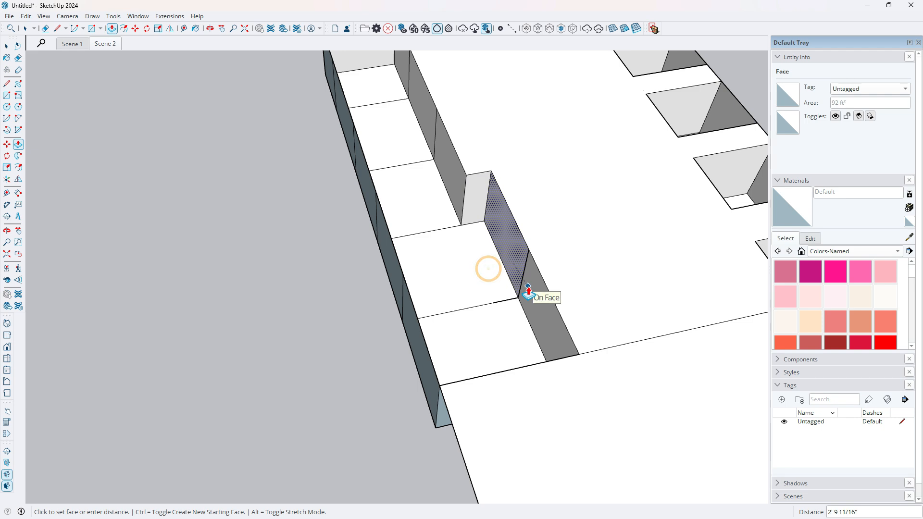
click(528, 291)
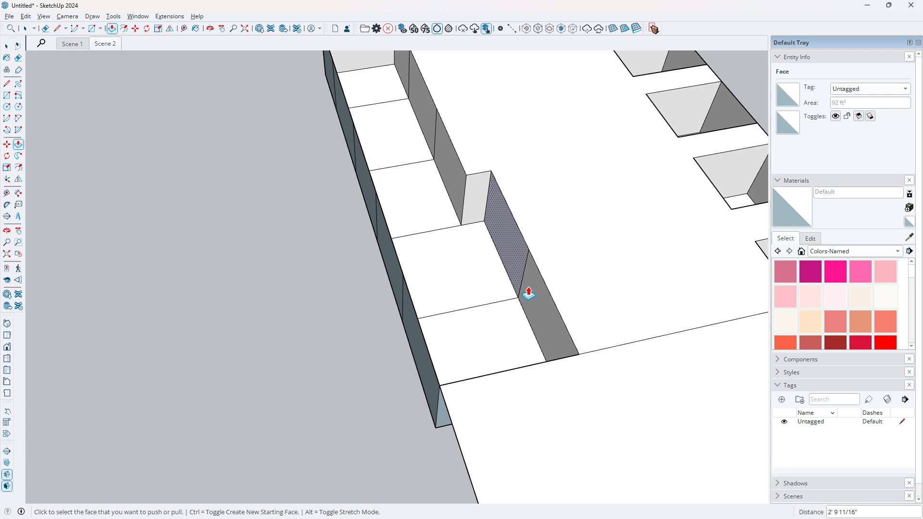
key(ctrl+z)
Push/Pull away the dividing walls between the right-column recesses of the same layout to form a matching long recess
middle_drag(528, 293, 429, 257)
scroll(593, 322, down, 3)
scroll(624, 319, up, 1)
click(609, 330)
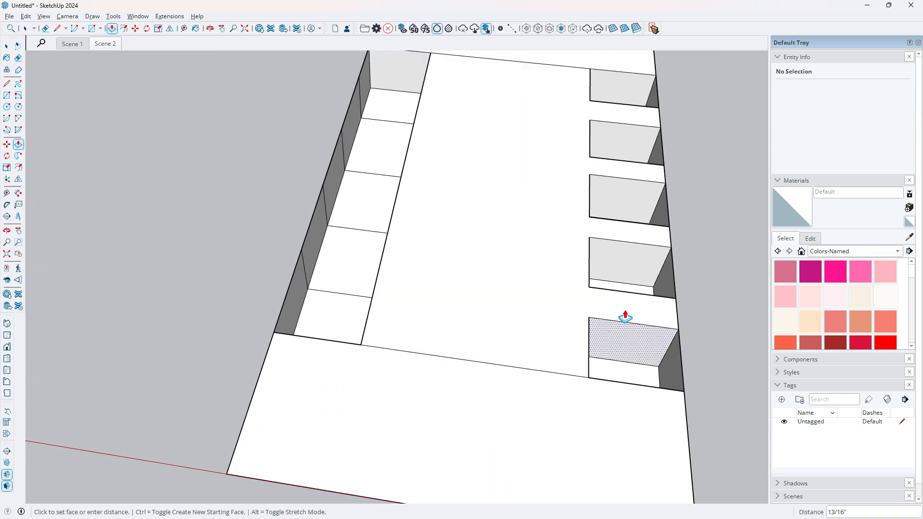
click(633, 297)
double_click(626, 269)
double_click(634, 196)
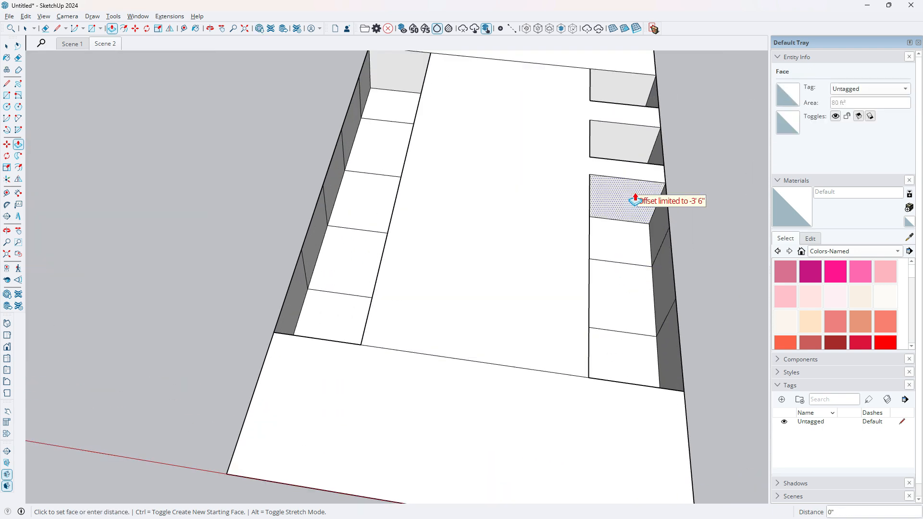
double_click(634, 142)
double_click(634, 140)
In the neighbouring layout with centre recesses, dimension the gap between the two frontmost left-column recesses
scroll(565, 226, down, 2)
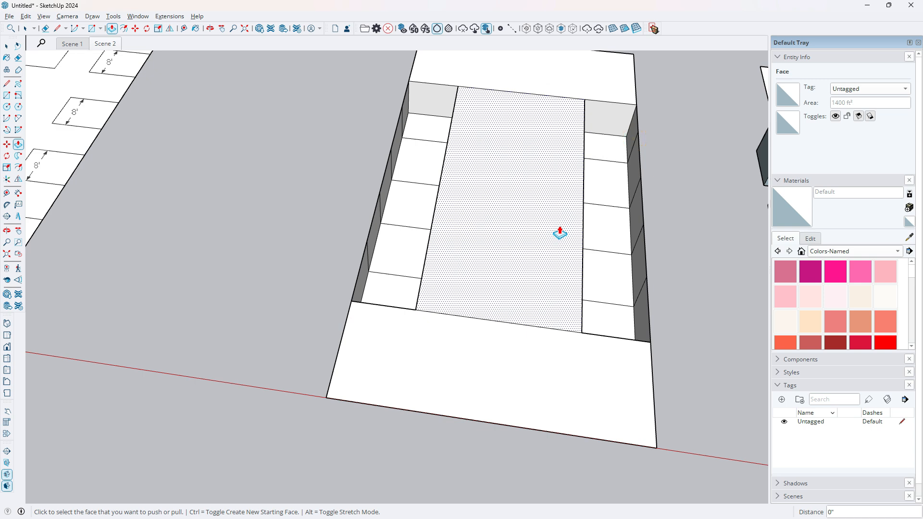
scroll(462, 286, down, 3)
scroll(469, 367, up, 1)
scroll(311, 336, down, 1)
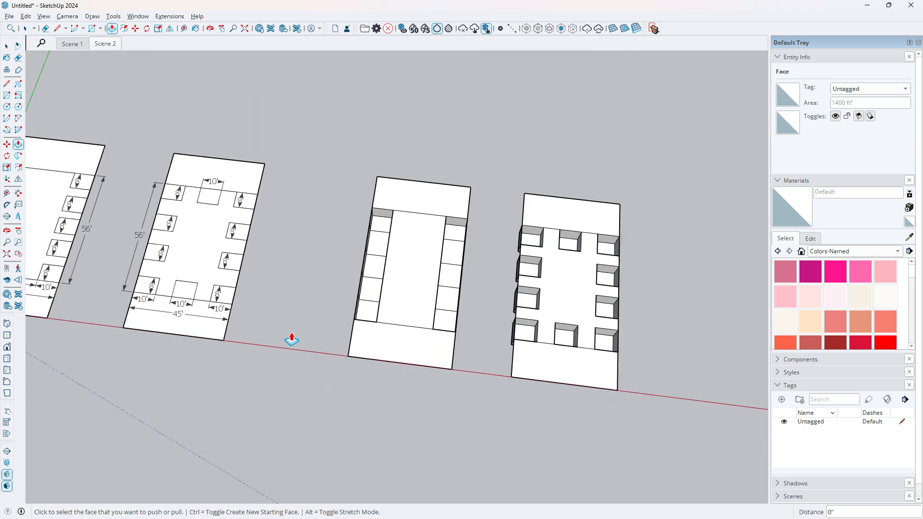
scroll(440, 347, up, 1)
scroll(539, 255, up, 5)
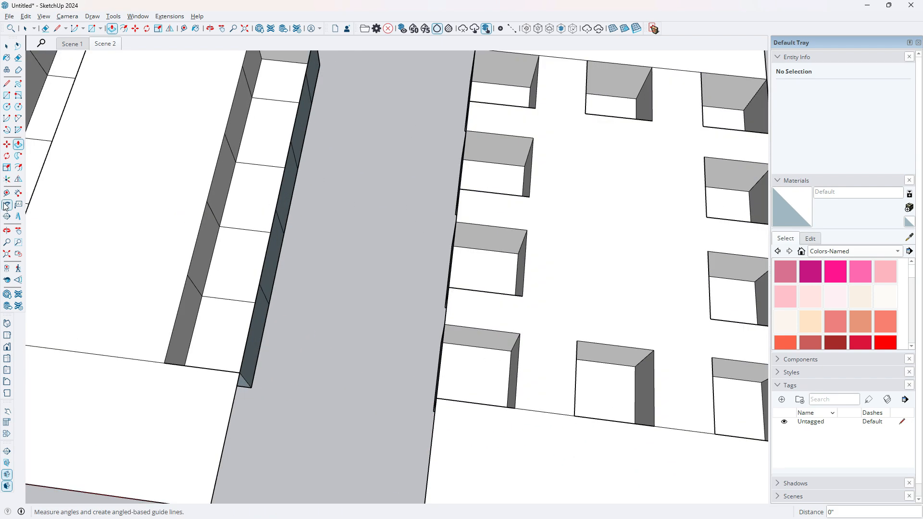
click(18, 196)
scroll(529, 334, up, 3)
click(527, 341)
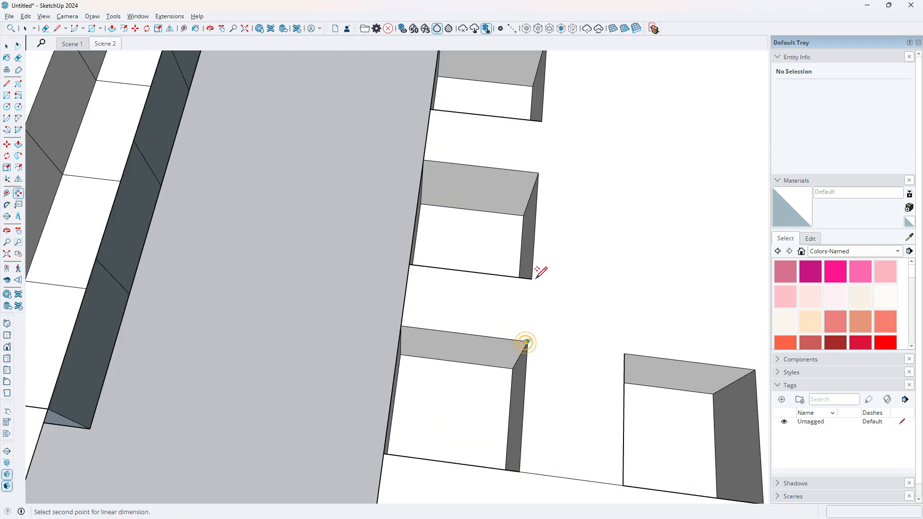
click(531, 279)
click(480, 287)
scroll(476, 289, down, 2)
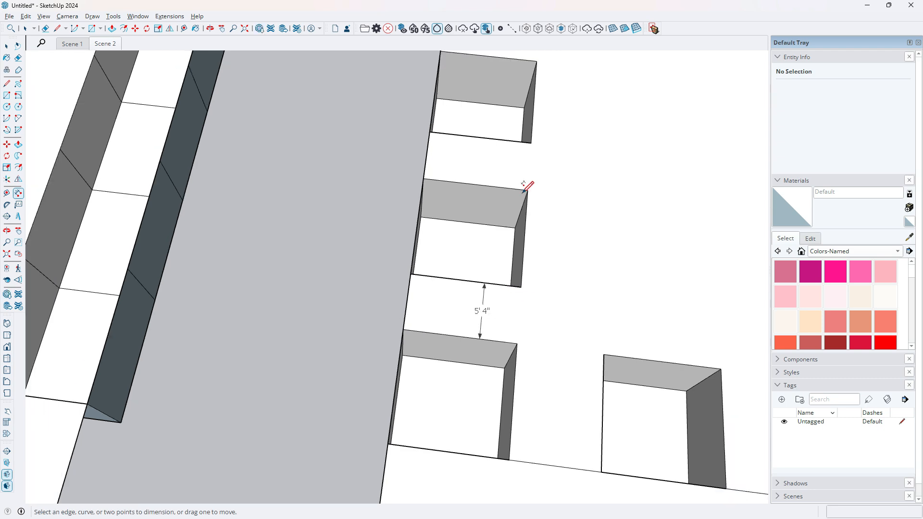
Dimension the remaining two gaps between the rear left-column recesses of the layout with centre recesses
scroll(518, 209, up, 2)
click(518, 209)
click(522, 155)
click(485, 151)
scroll(491, 283, down, 3)
scroll(512, 180, up, 2)
click(511, 195)
click(513, 159)
click(486, 176)
scroll(589, 269, down, 2)
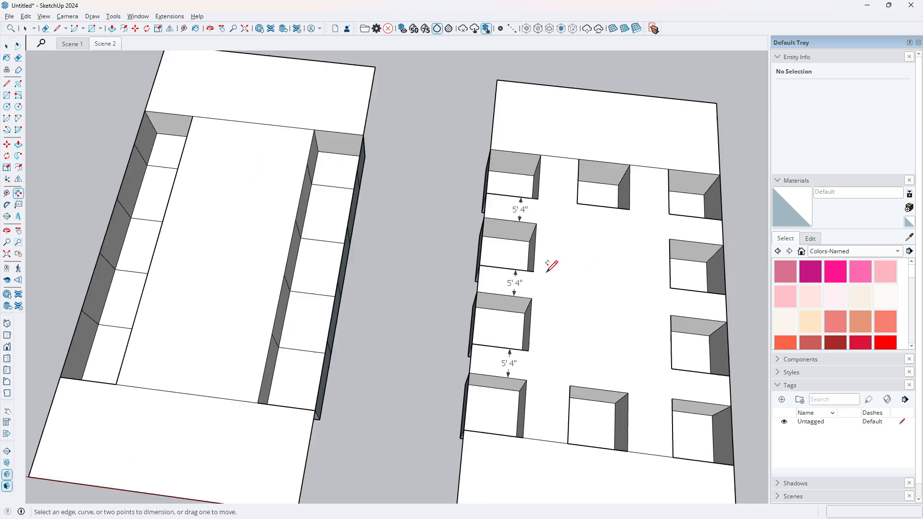
Dimension the length and the width of the long left recess in the merged layout
scroll(551, 266, down, 3)
scroll(552, 280, up, 2)
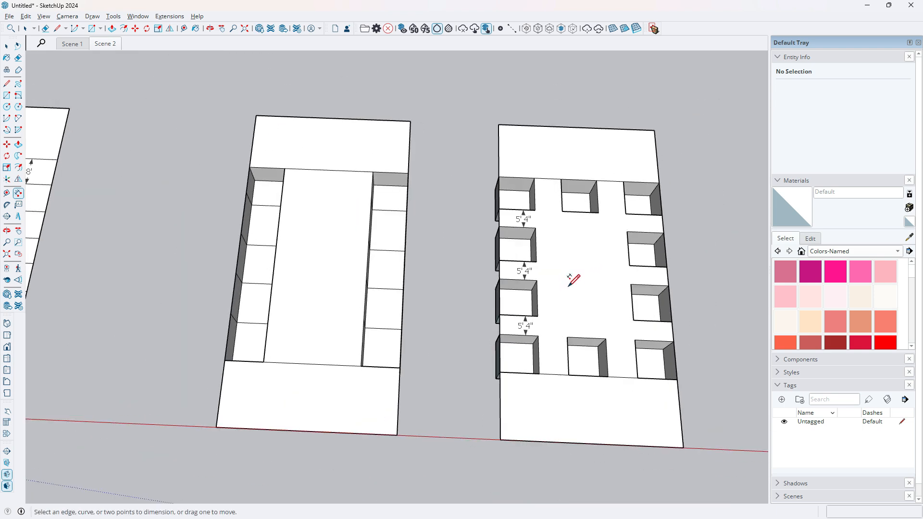
scroll(596, 225, up, 2)
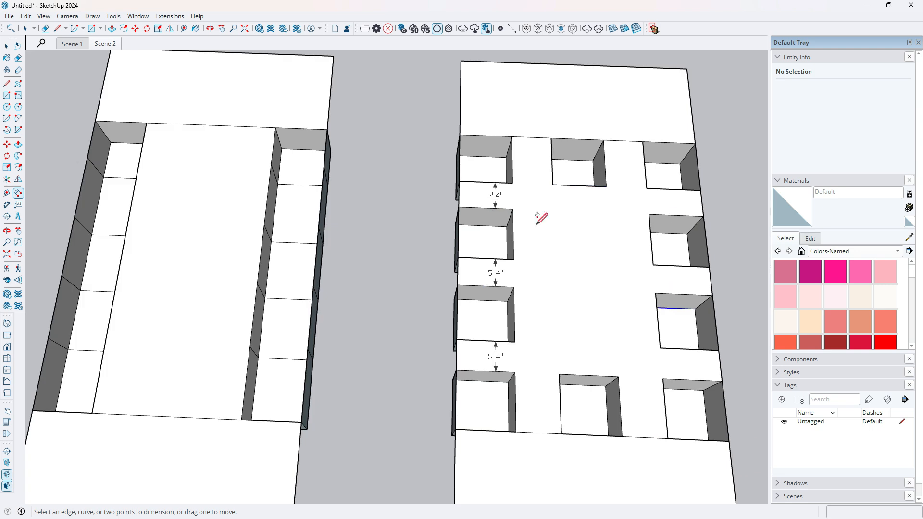
scroll(557, 254, down, 2)
click(6, 45)
click(97, 128)
scroll(197, 211, up, 2)
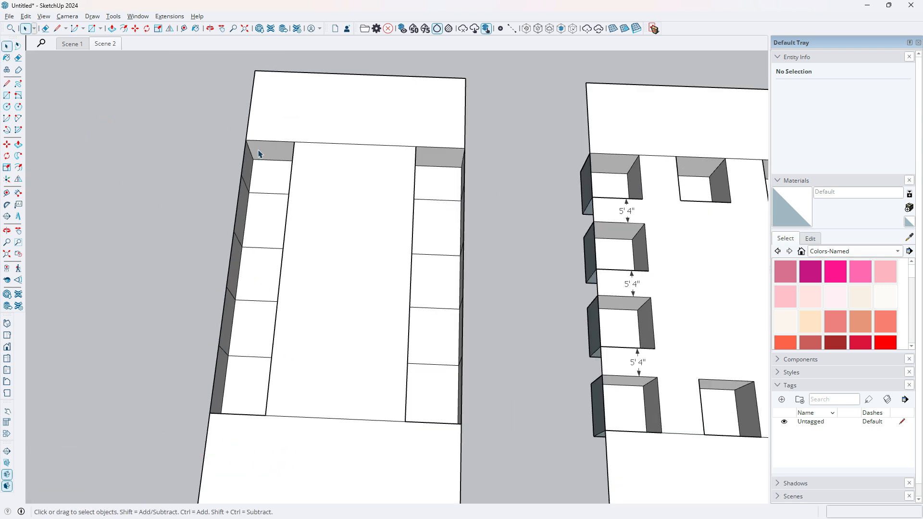
click(18, 193)
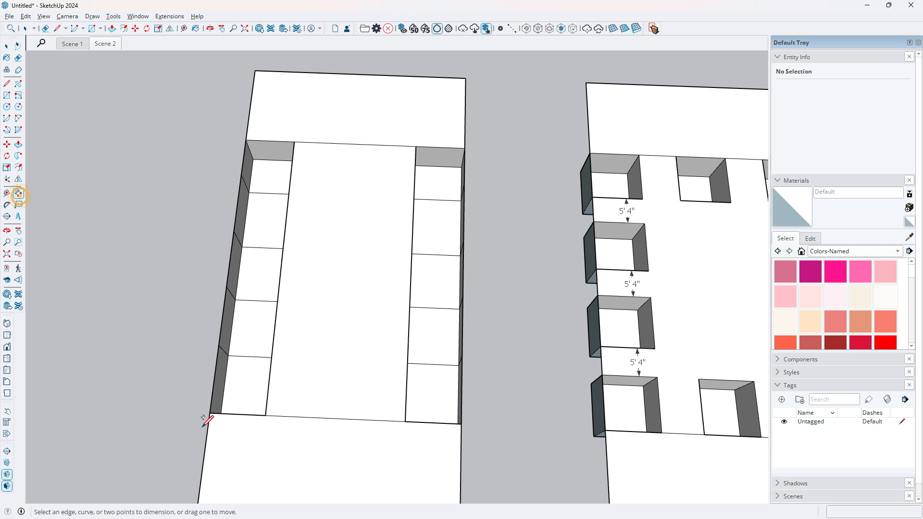
click(209, 412)
click(246, 140)
click(207, 139)
click(246, 139)
click(293, 142)
click(295, 126)
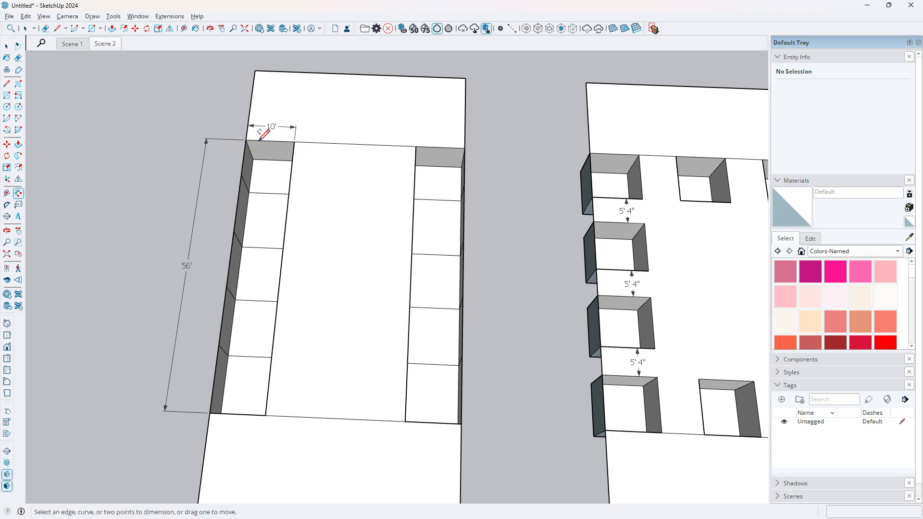
Check the volume of the solid group filling the long left recess, then clear the selection
click(6, 46)
click(85, 140)
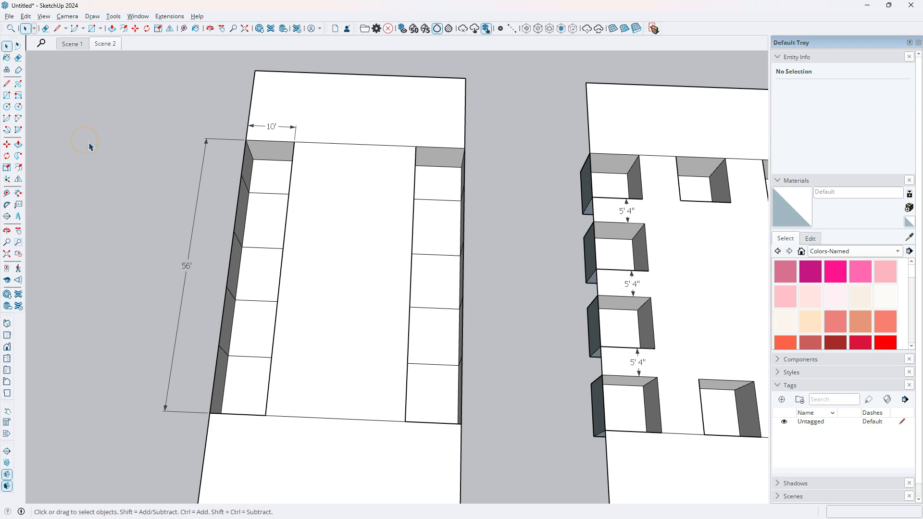
key(ctrl+z)
key(ctrl+z)
click(246, 243)
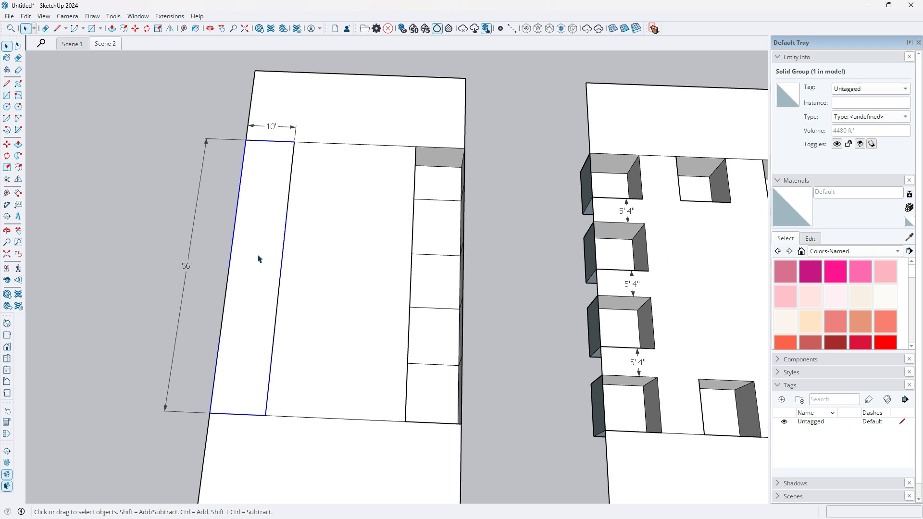
click(493, 317)
click(538, 186)
Switch to Calculator, multiply 4480 by 2 and place its window between the two layouts
key(XF86Calculator)
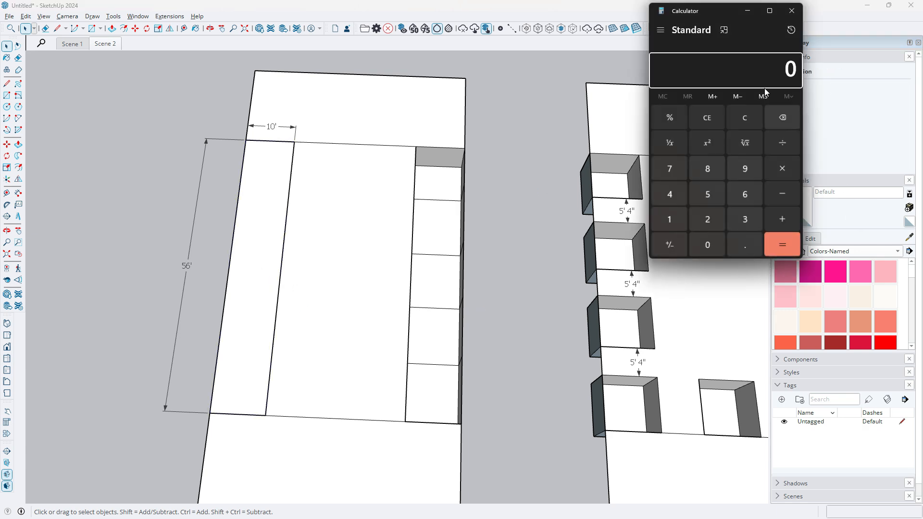
drag(732, 11, 649, 67)
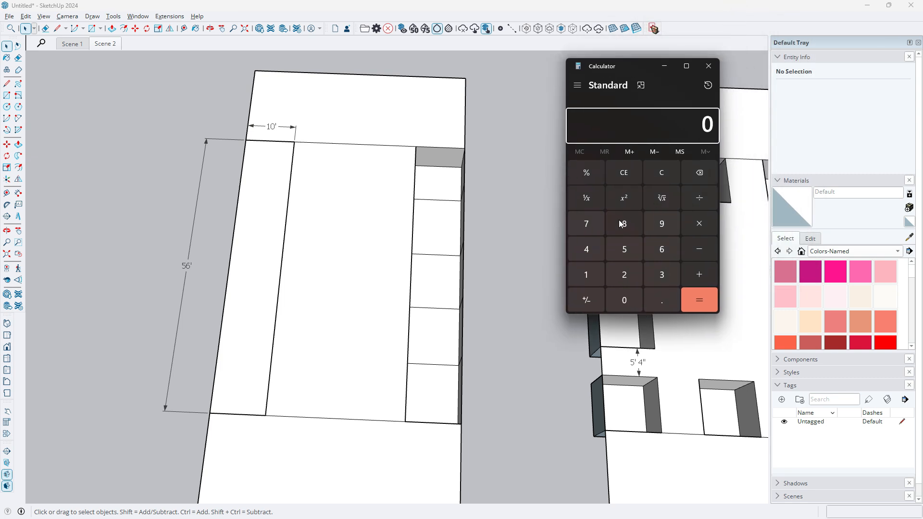
text(4480)
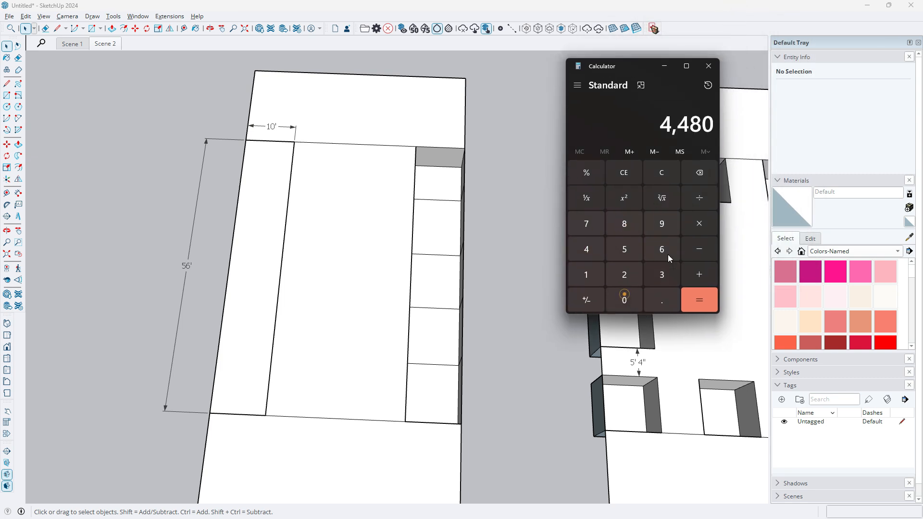
click(624, 274)
click(699, 300)
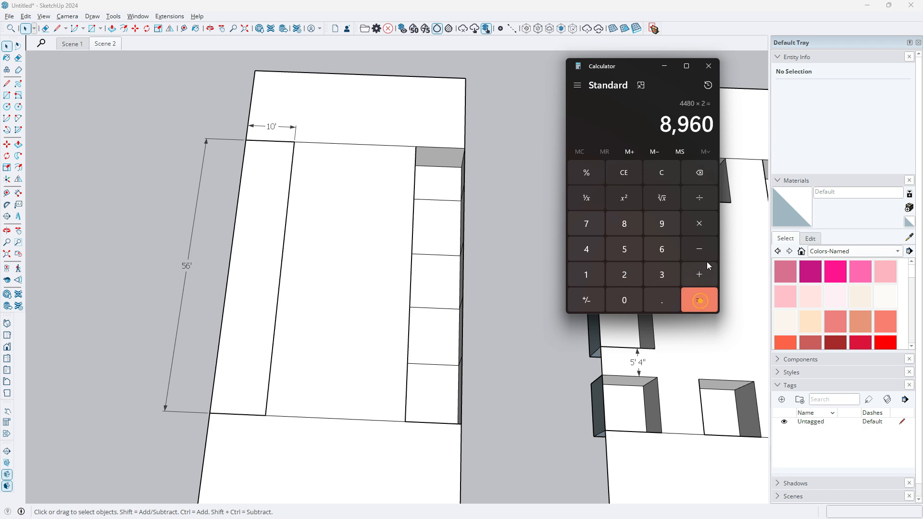
drag(646, 71, 517, 85)
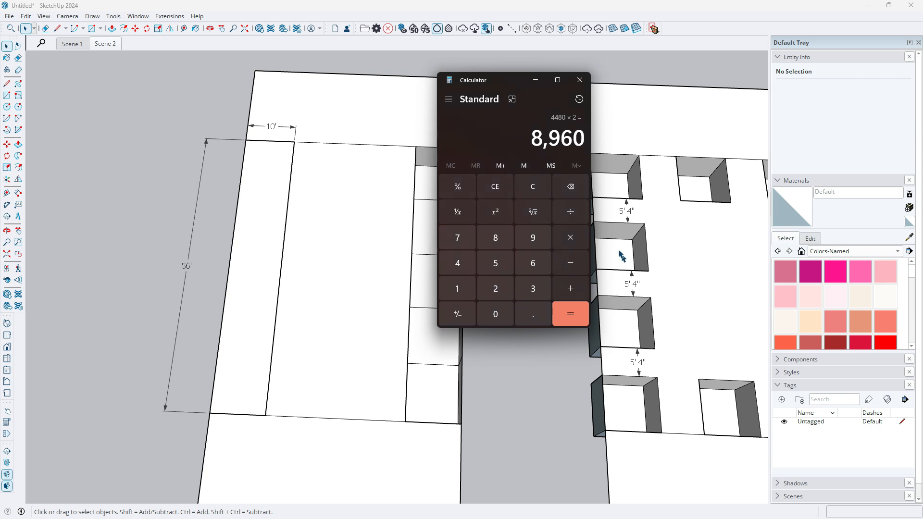
Bring Calculator back to the front and place its window between the merged layout and the layout with separate recesses
drag(517, 79, 496, 83)
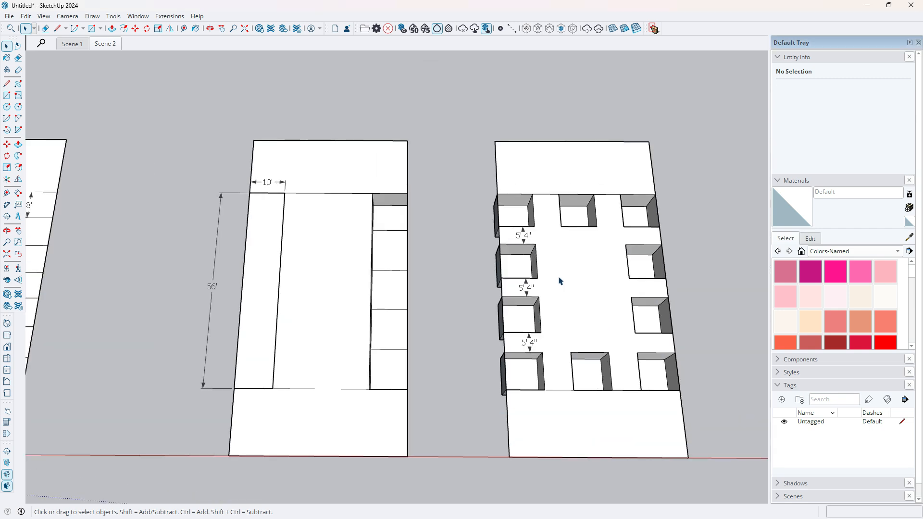
scroll(559, 278, up, 2)
key(alt+Tab)
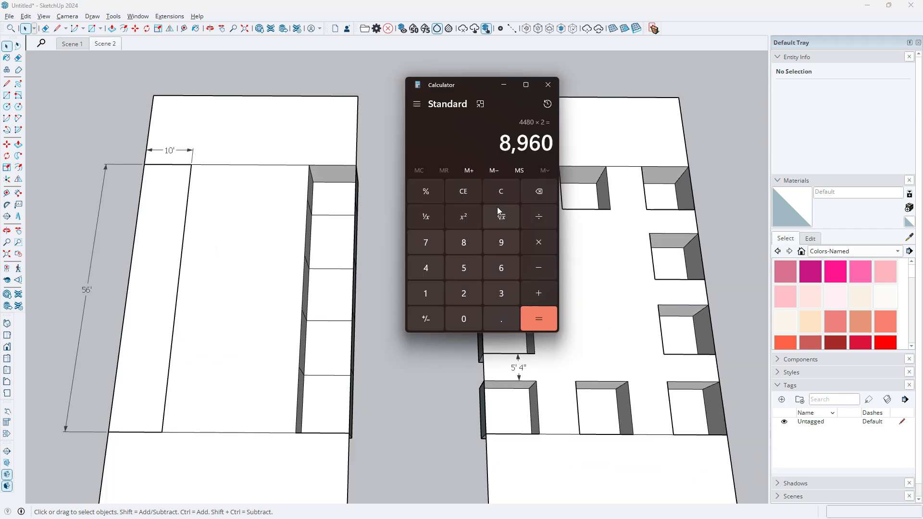
drag(467, 86, 402, 87)
Clear the previous calculation, multiply 10 × 10 × 8 × 10 for the ten separate recesses and highlight the result
click(440, 184)
click(360, 281)
click(390, 305)
click(475, 231)
click(368, 277)
click(410, 305)
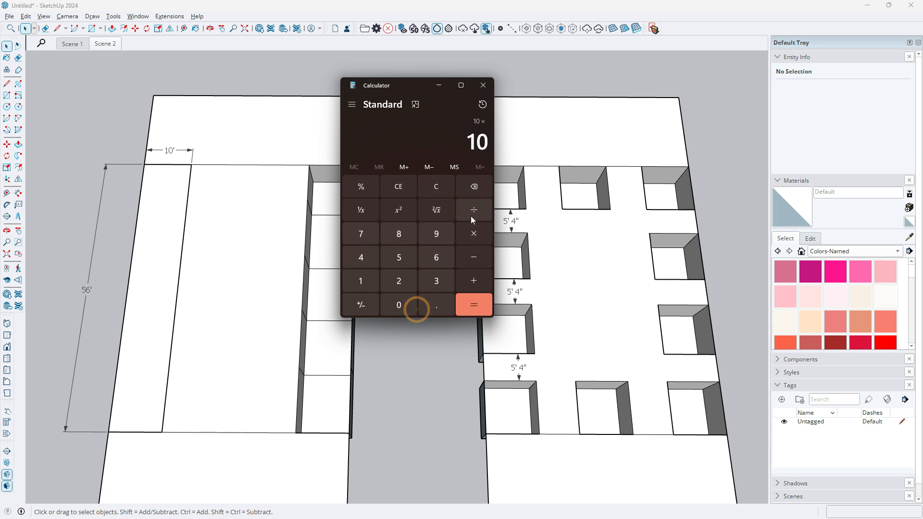
click(474, 235)
click(398, 234)
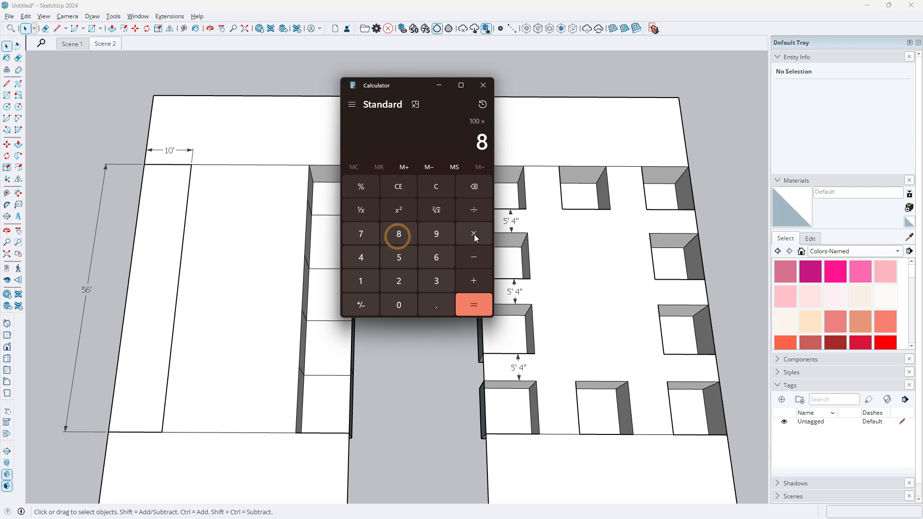
click(474, 235)
click(362, 280)
click(399, 312)
click(478, 303)
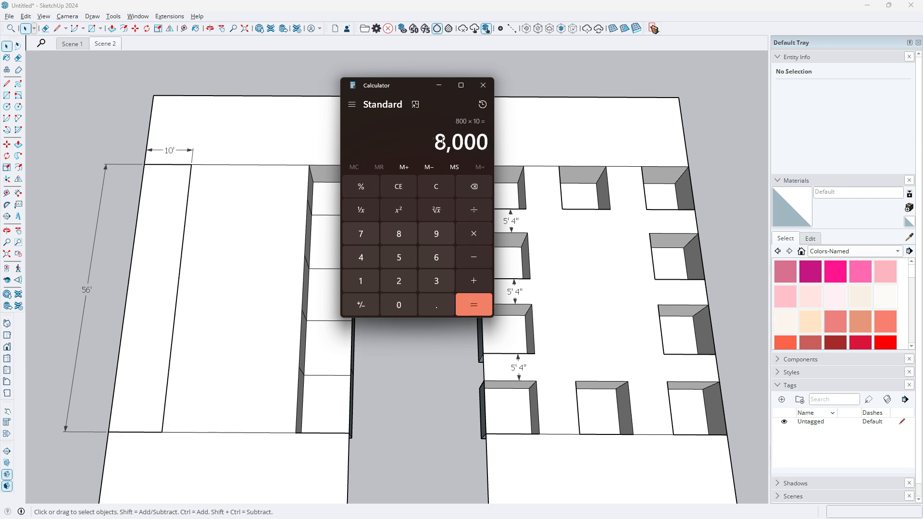
drag(441, 143, 489, 146)
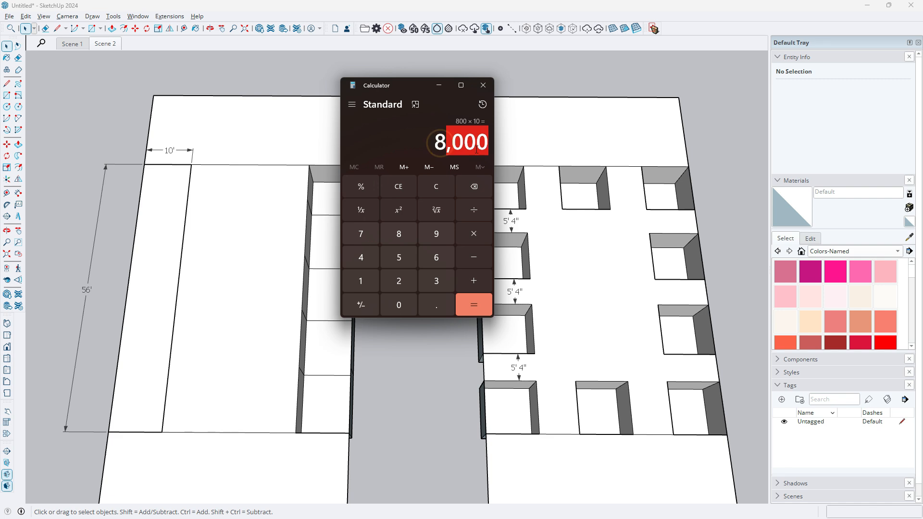
Return to SketchUp, examine the merged and separate recess layouts side by side from above and clear the selection
drag(464, 89, 423, 85)
click(560, 198)
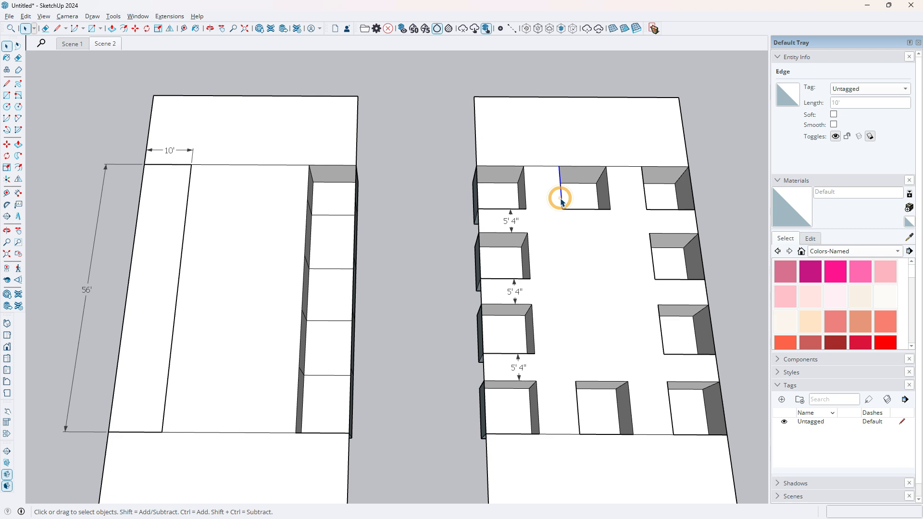
middle_drag(565, 288, 532, 345)
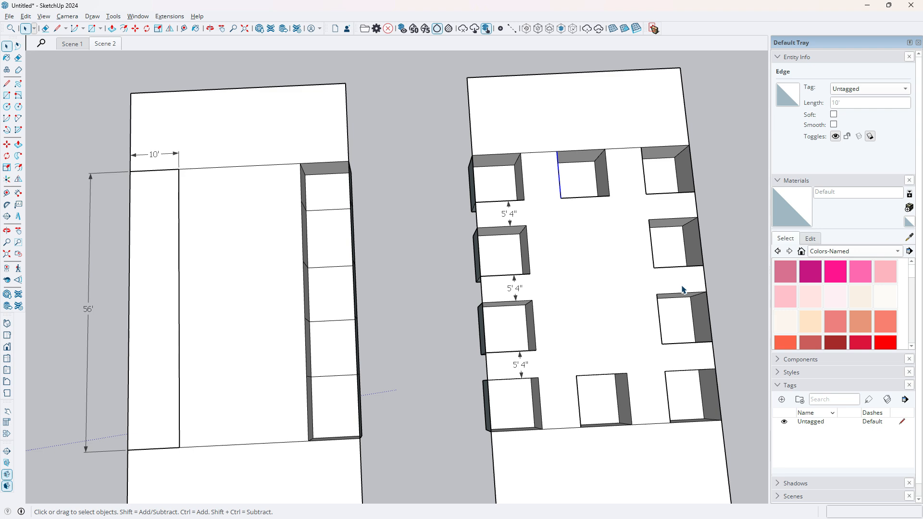
click(363, 325)
scroll(417, 326, down, 2)
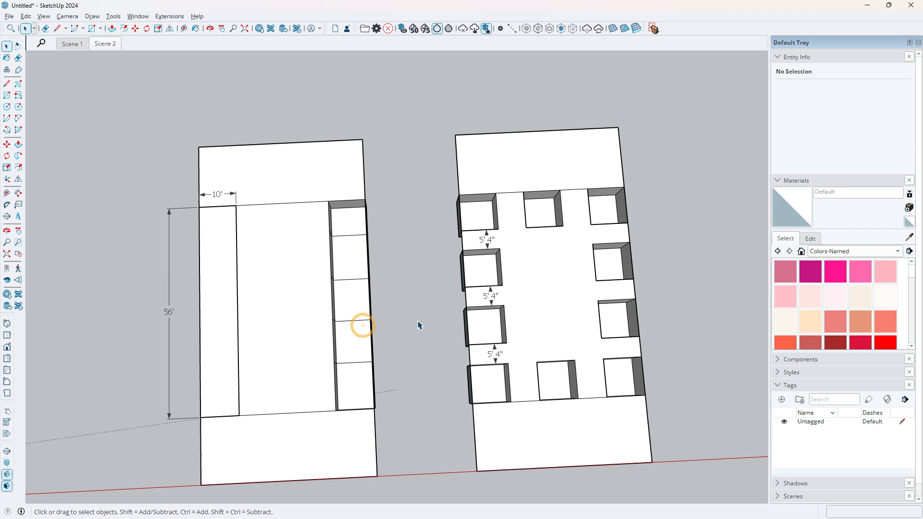
Dimension the gap between the second and third left recesses from the front in the flat five-row layout
scroll(534, 277, down, 4)
scroll(128, 341, up, 4)
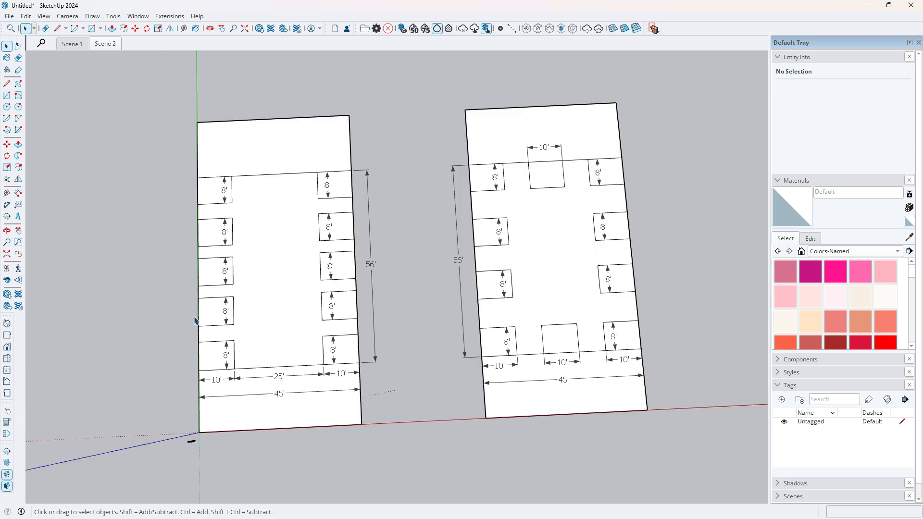
scroll(195, 320, up, 5)
click(18, 193)
scroll(268, 250, up, 2)
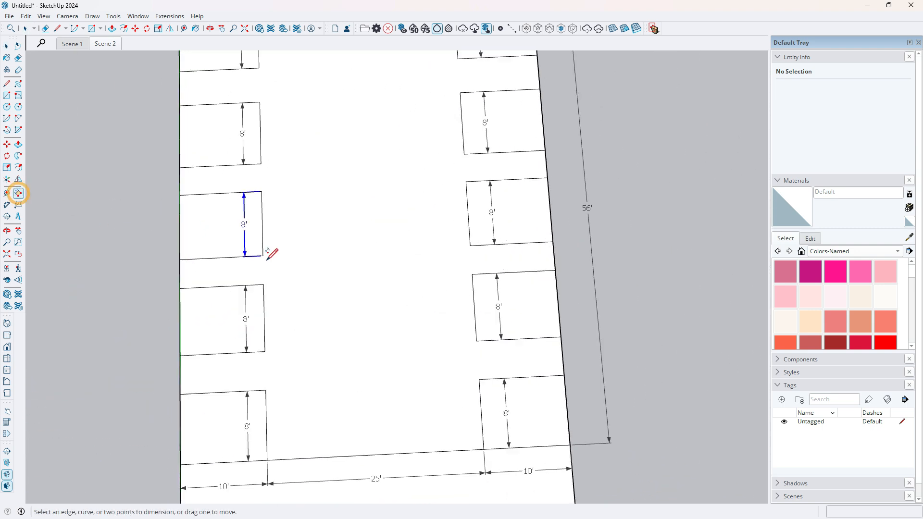
click(262, 255)
click(263, 284)
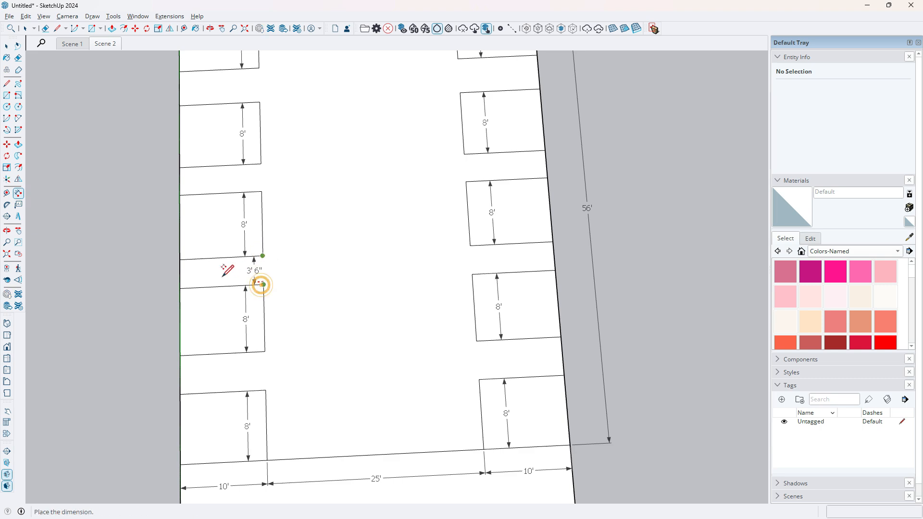
click(222, 274)
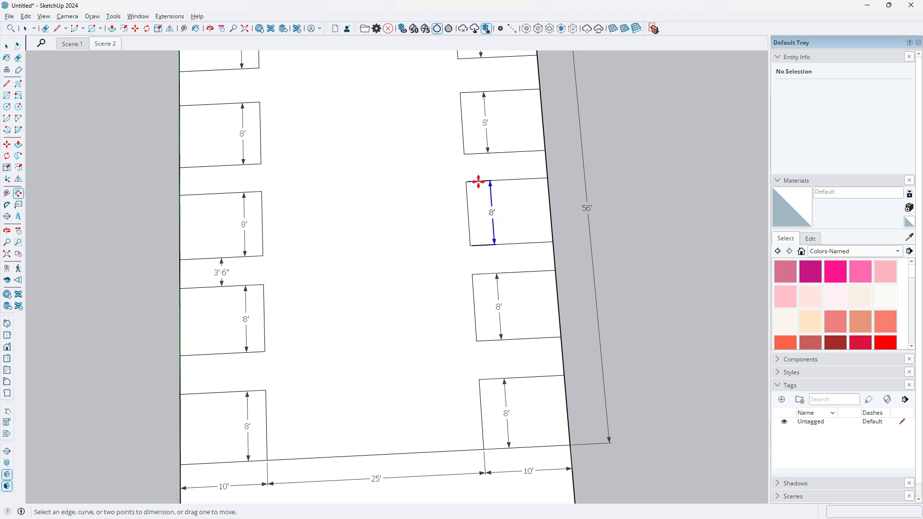
Dimension the full length of the left recess column in the flat five-row layout, placing the dimension in the central aisle
scroll(248, 242, down, 1)
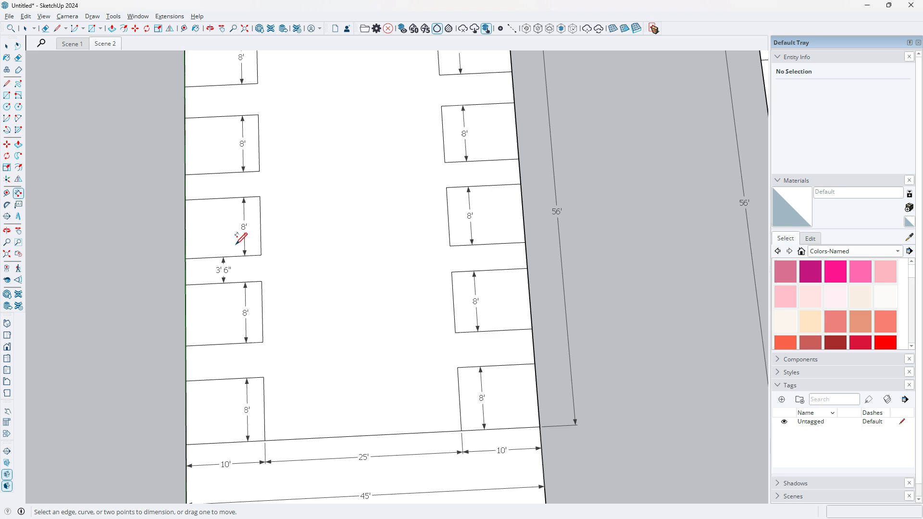
scroll(350, 315, down, 3)
scroll(277, 281, up, 2)
scroll(282, 286, up, 2)
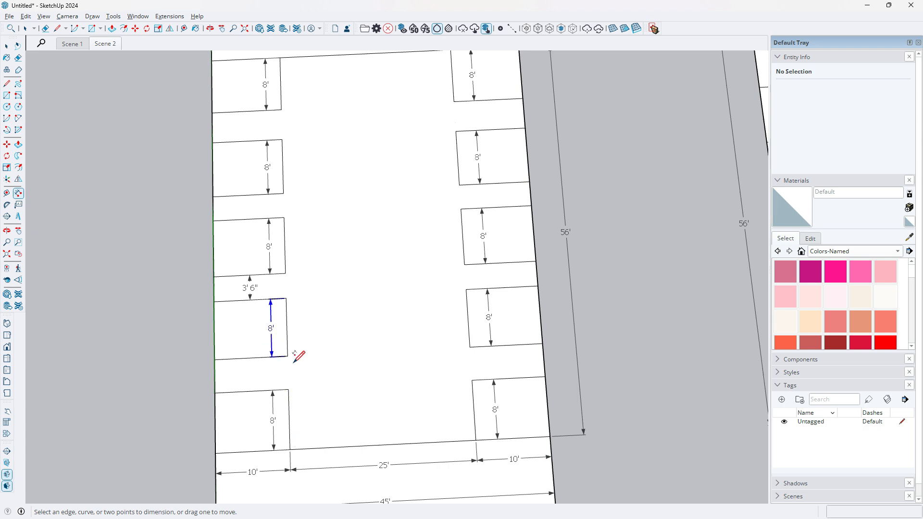
scroll(298, 350, down, 1)
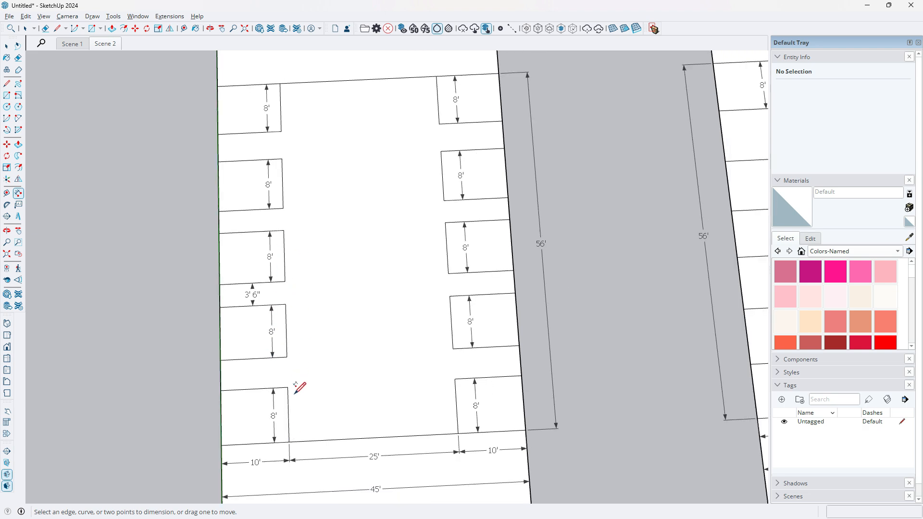
click(289, 441)
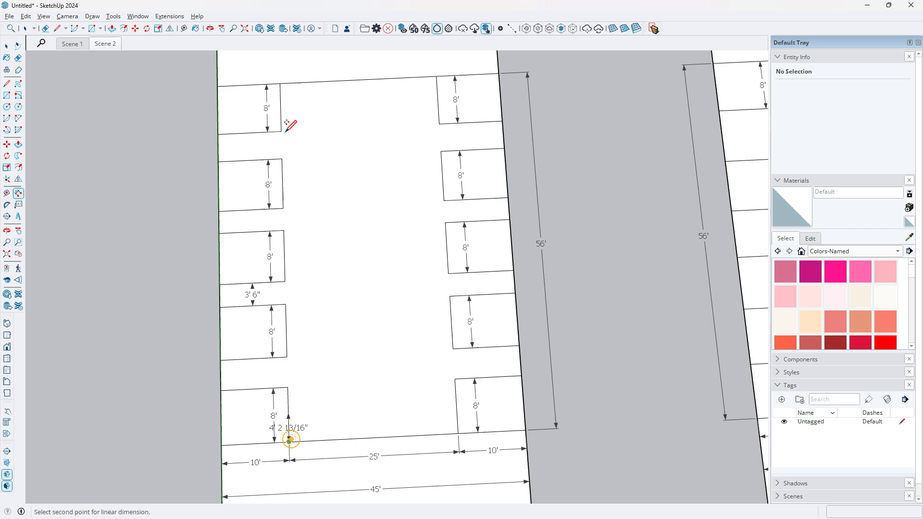
click(281, 84)
click(318, 94)
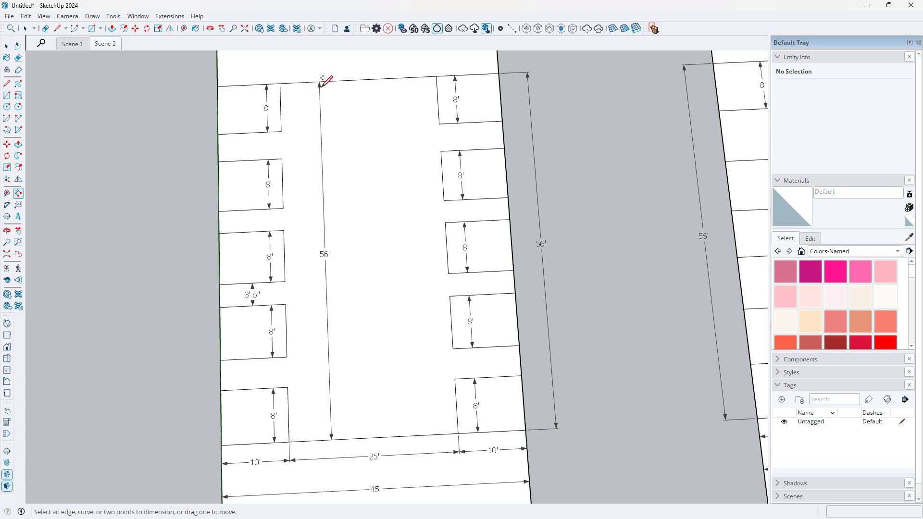
Examine the merged trenches against the ten separate recesses and the gaps along their left column
scroll(240, 262, down, 4)
scroll(426, 278, down, 3)
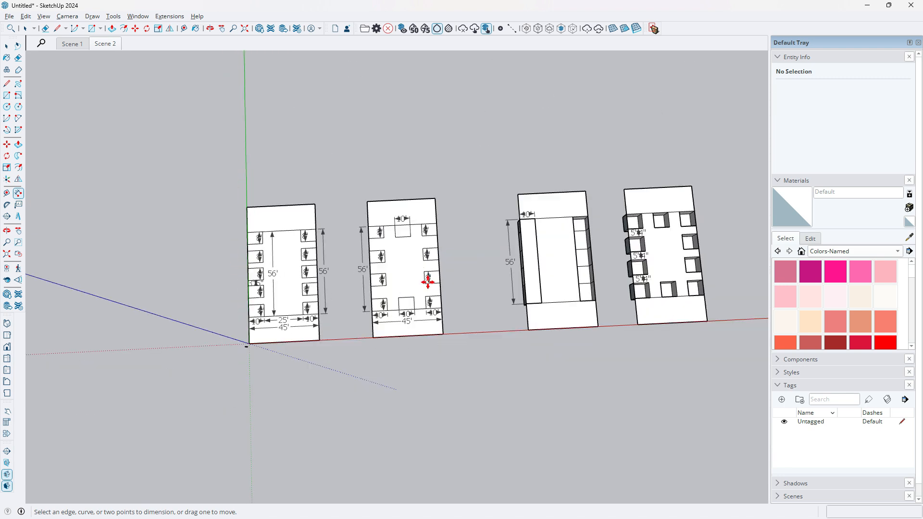
scroll(410, 267, up, 4)
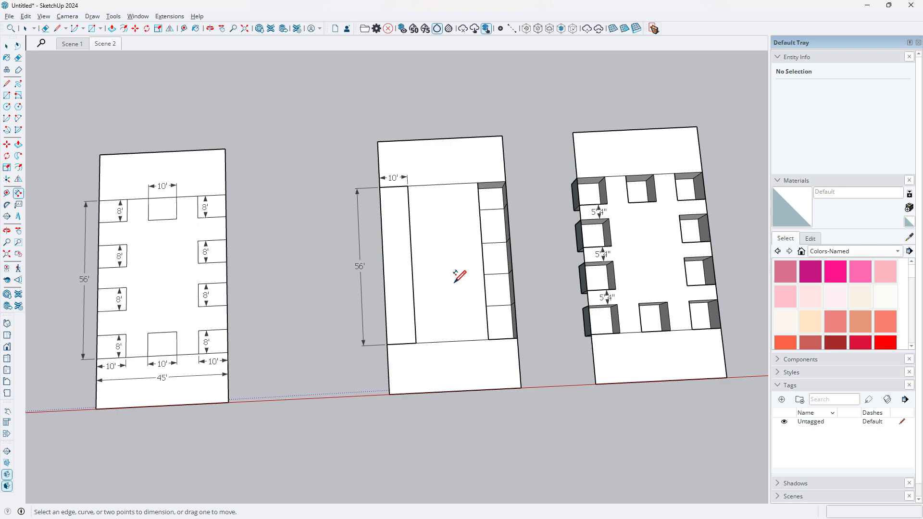
scroll(391, 268, up, 3)
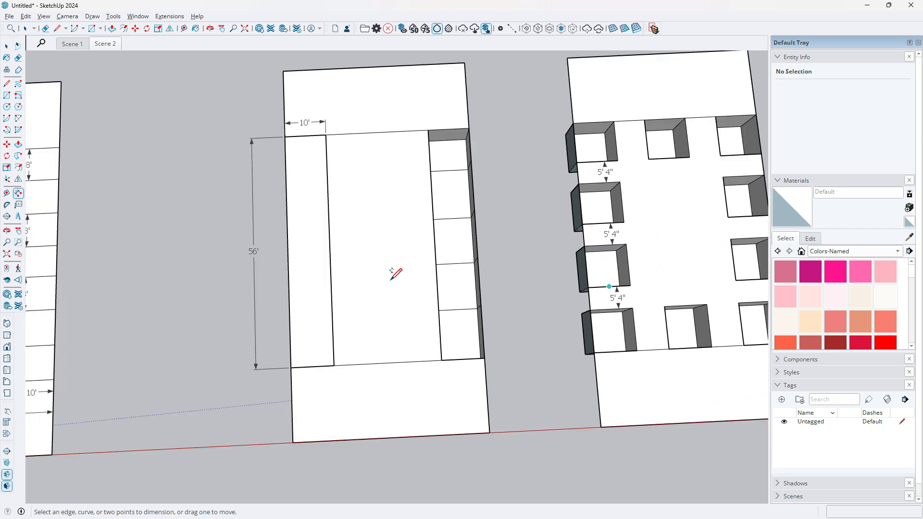
scroll(603, 252, down, 2)
scroll(625, 211, up, 5)
scroll(632, 207, up, 1)
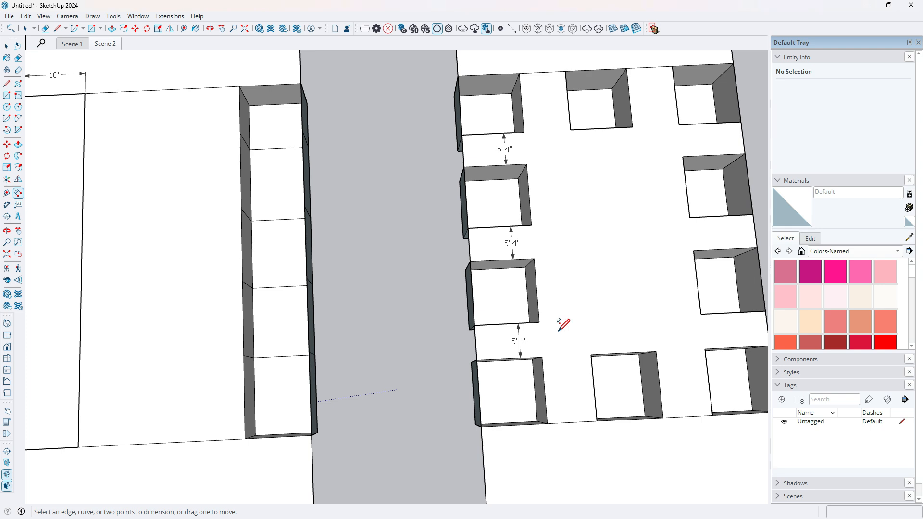
scroll(540, 331, up, 1)
scroll(540, 331, up, 1)
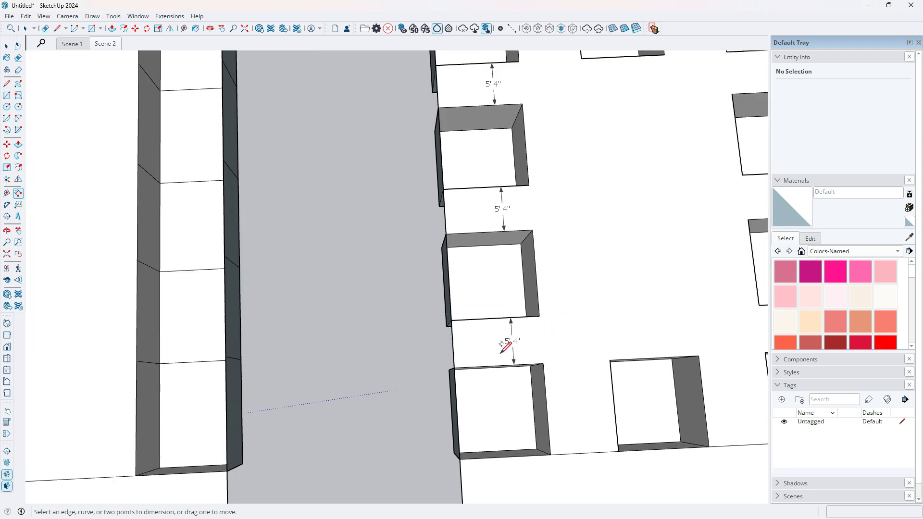
scroll(505, 340, down, 1)
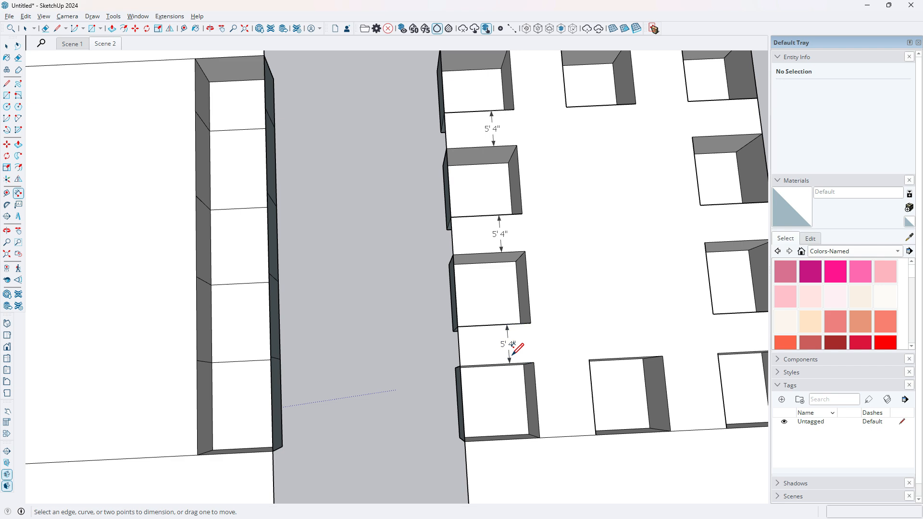
scroll(603, 323, down, 5)
scroll(582, 332, up, 1)
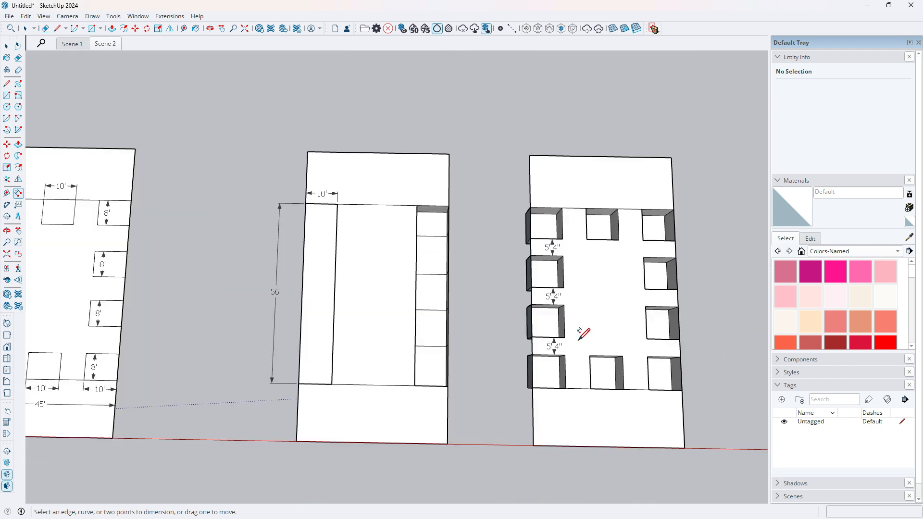